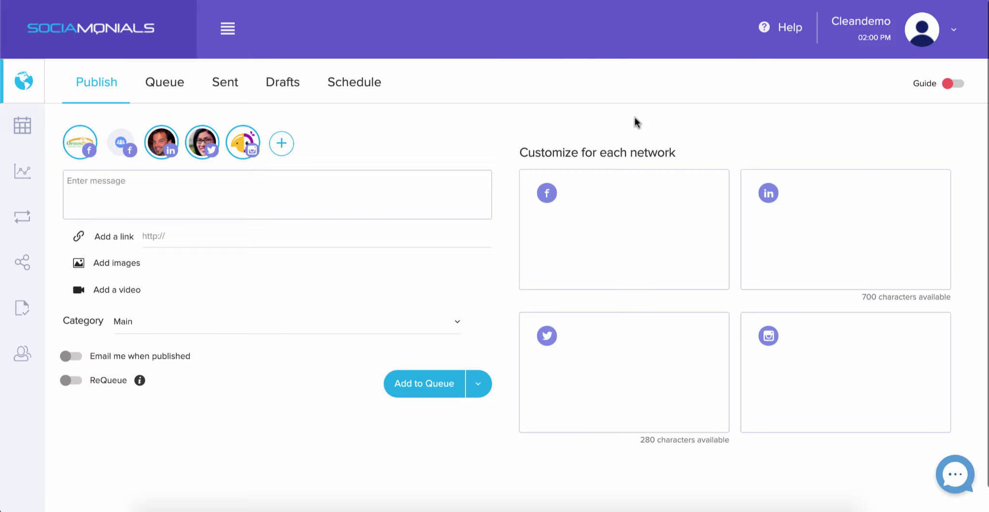
# - Open the posting schedule and review the weekly post times with their categories and social networks
pyautogui.click(358, 83)
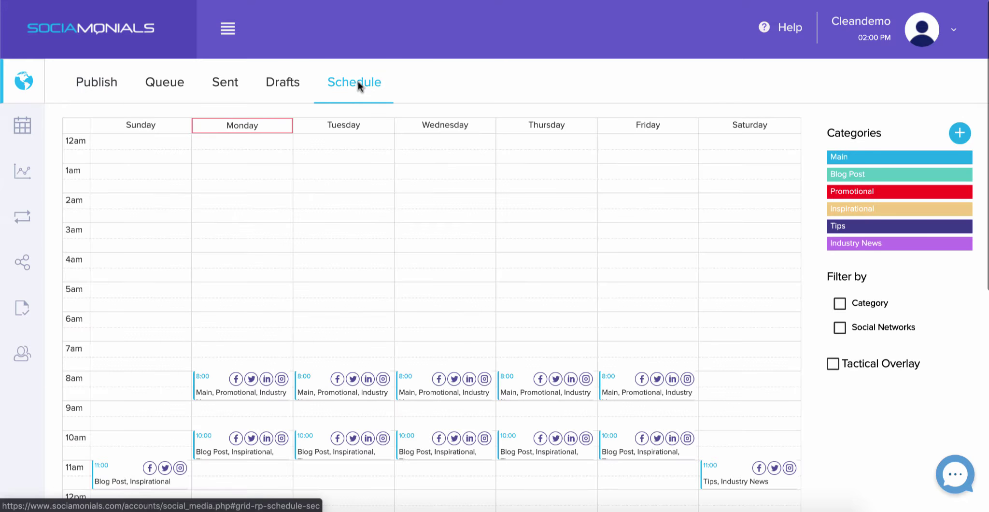
pyautogui.scroll(-5, 493, 264)
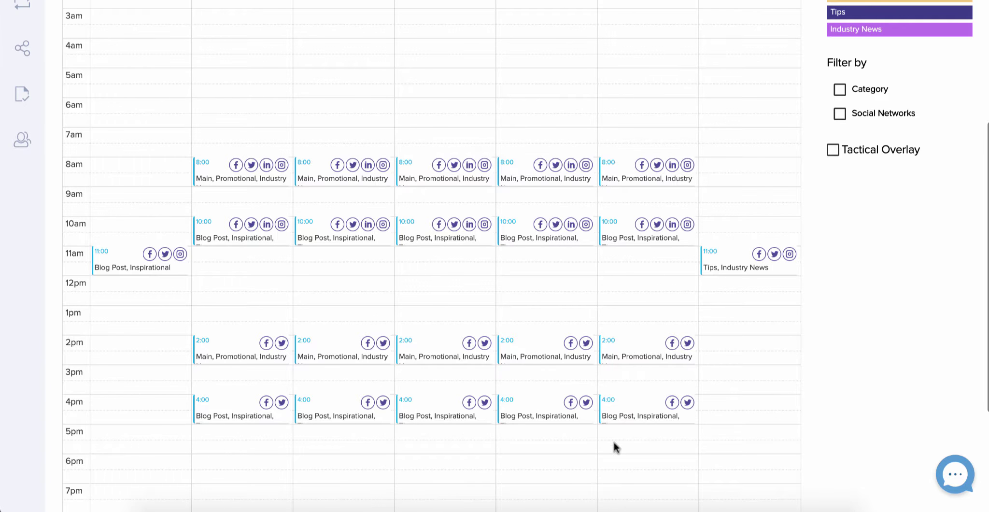
pyautogui.scroll(2, 645, 160)
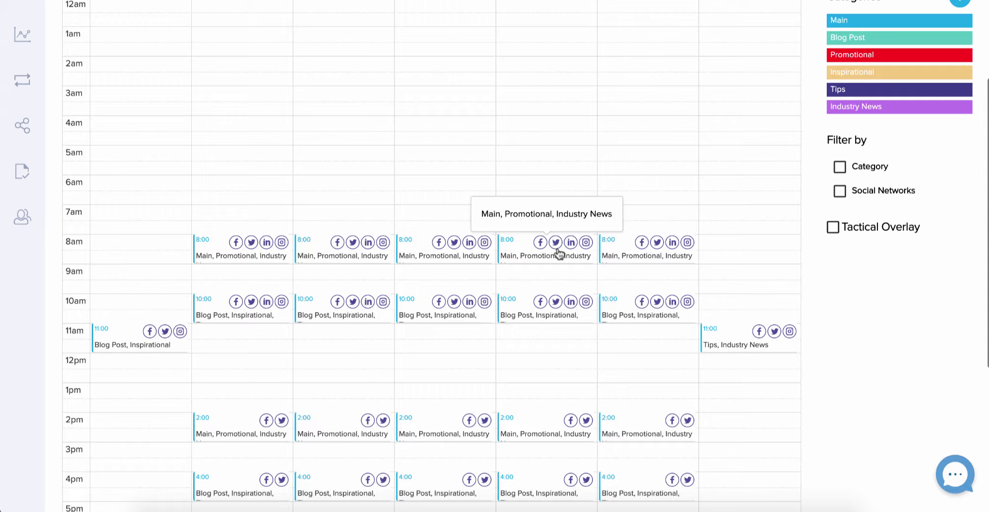
pyautogui.scroll(3, 559, 252)
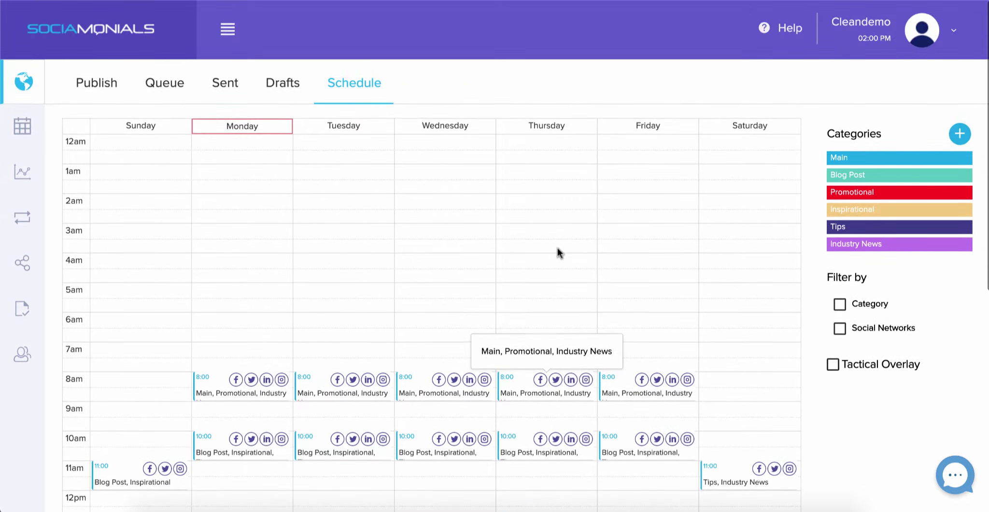
# - Start a new schedule category named Holiday and give it the bright red calendar color
pyautogui.click(962, 134)
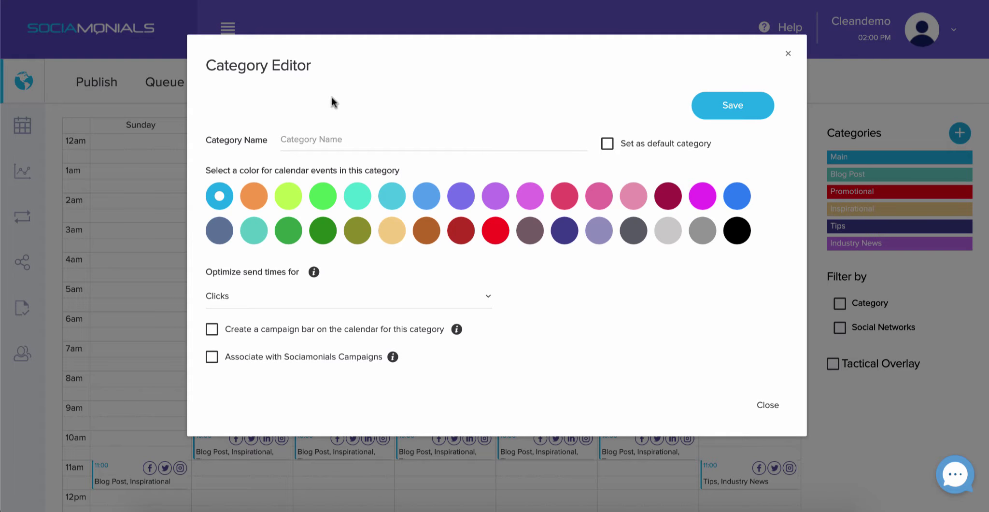
pyautogui.click(320, 138)
pyautogui.write('Hol')
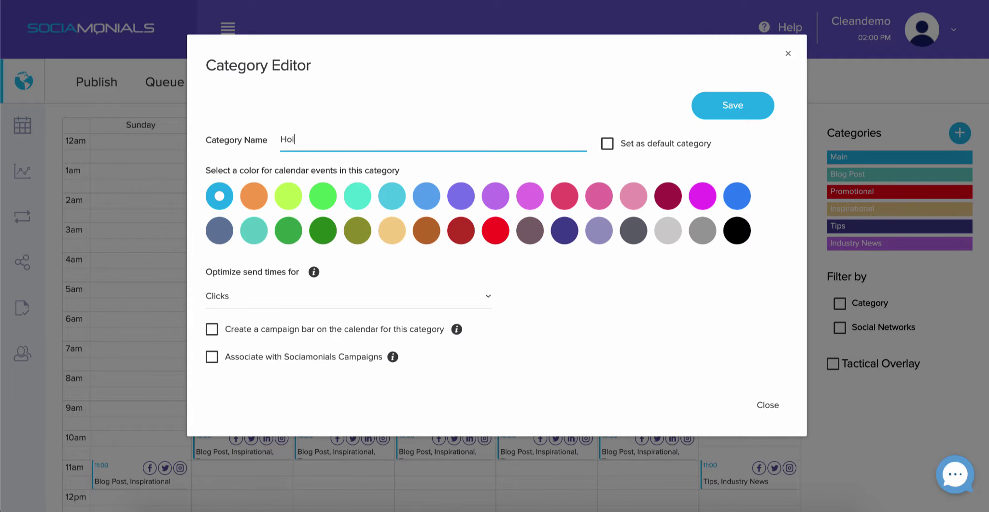
pyautogui.write('iday')
pyautogui.click(496, 231)
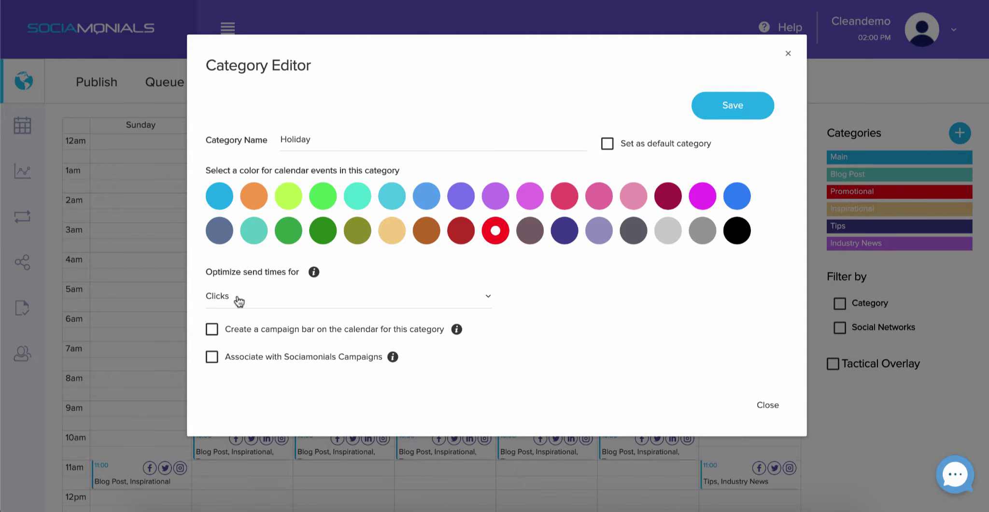
# - Enable a calendar campaign bar for the Holiday category and set its start date to 10/20/2019
pyautogui.click(212, 330)
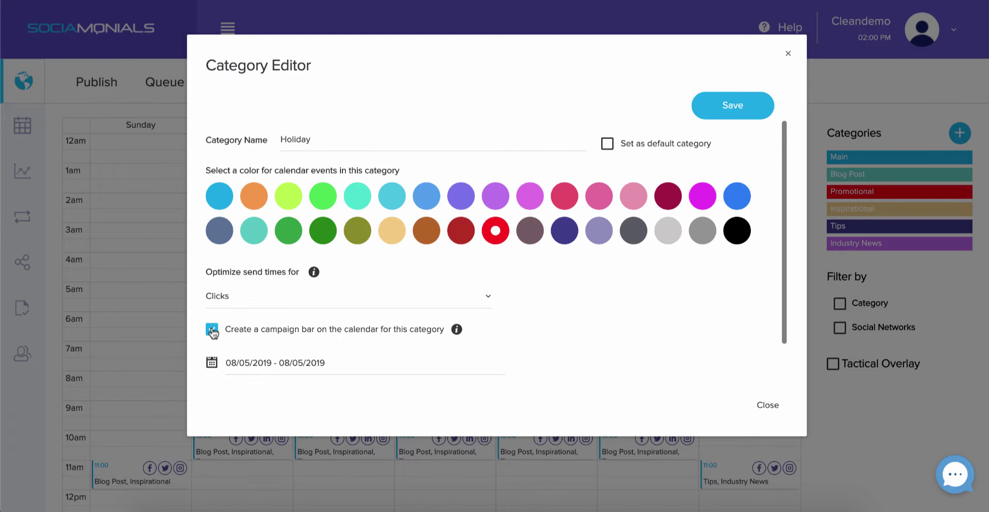
pyautogui.click(329, 357)
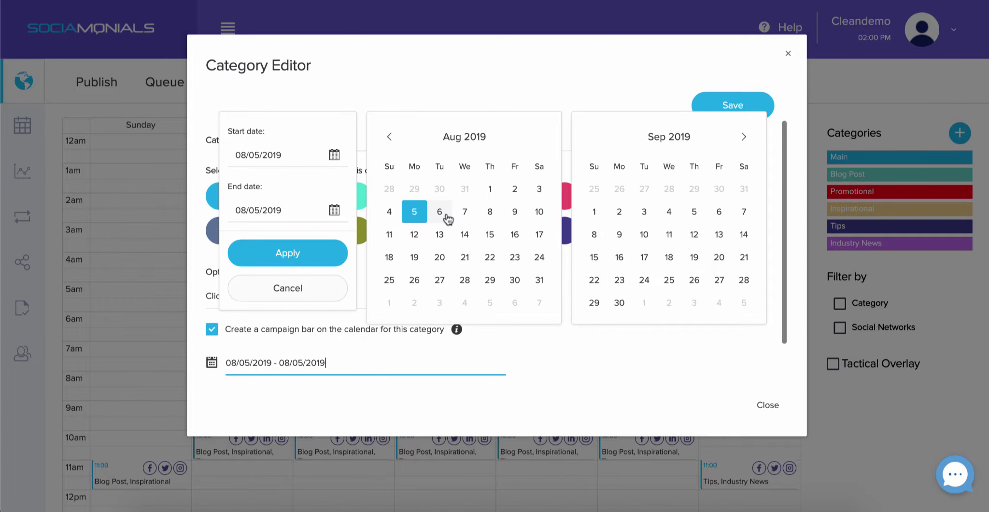
pyautogui.click(743, 136)
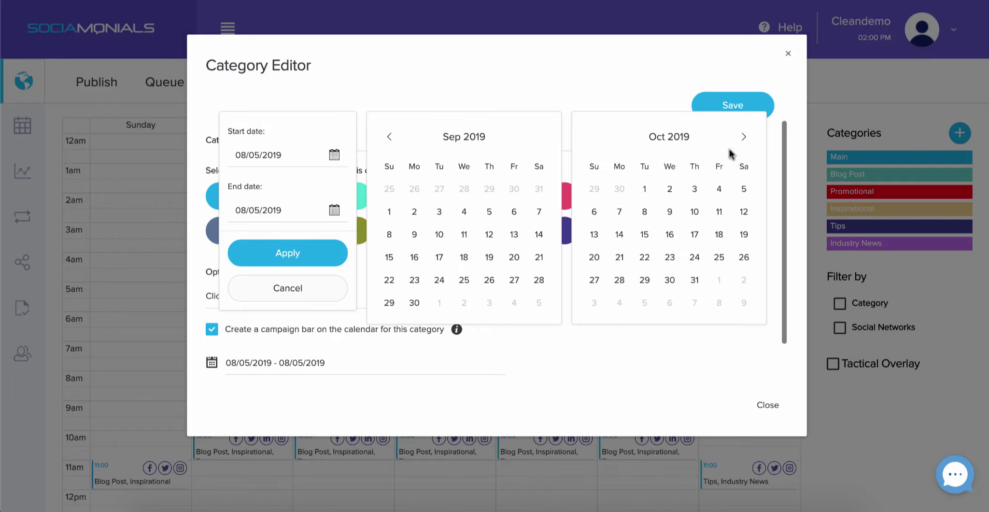
pyautogui.click(593, 257)
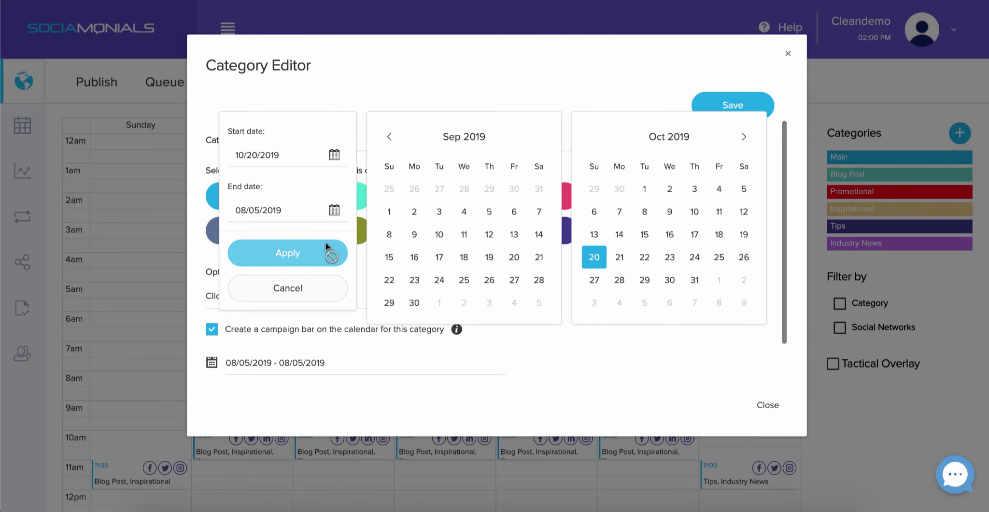
# - Set the campaign bar's end date to 01/04/2020, apply the date range and save the category
pyautogui.click(255, 208)
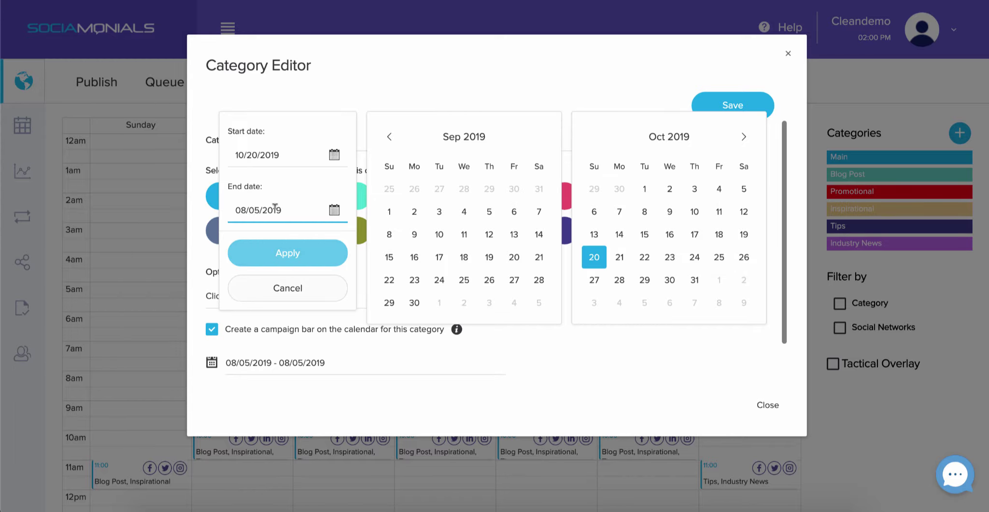
pyautogui.click(744, 137)
pyautogui.click(744, 138)
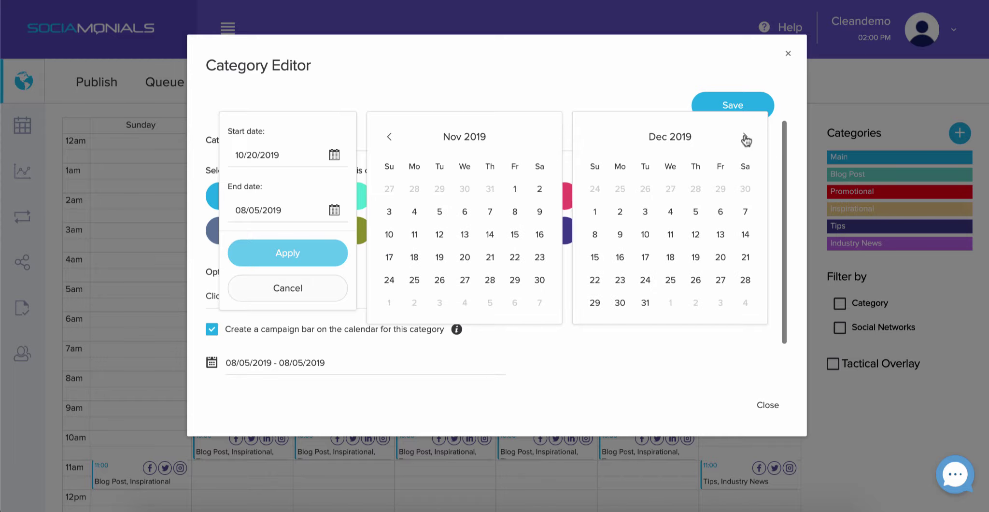
pyautogui.click(744, 138)
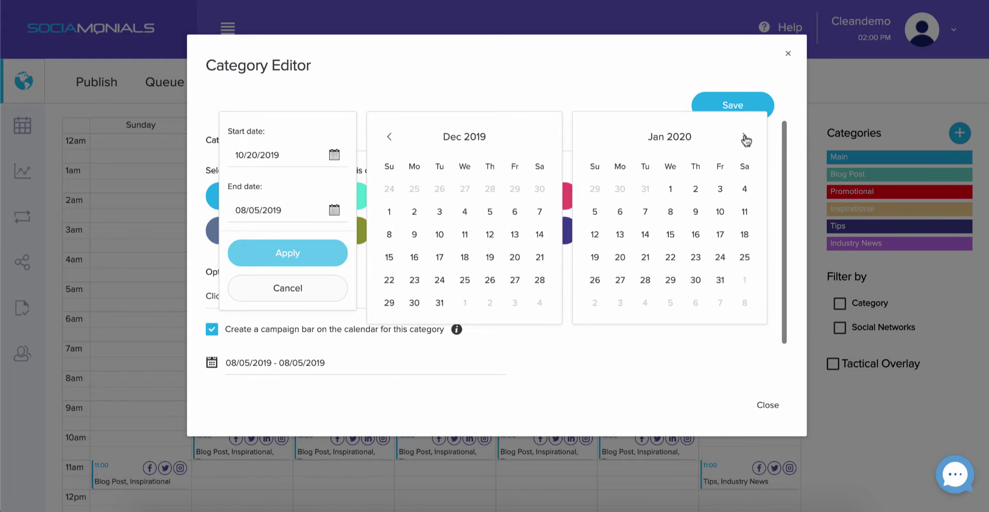
pyautogui.click(744, 190)
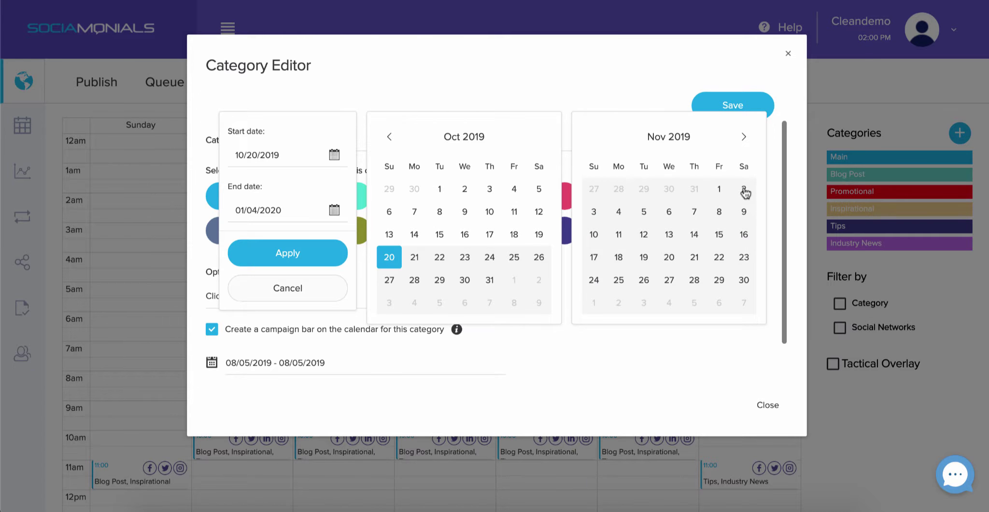
pyautogui.click(323, 263)
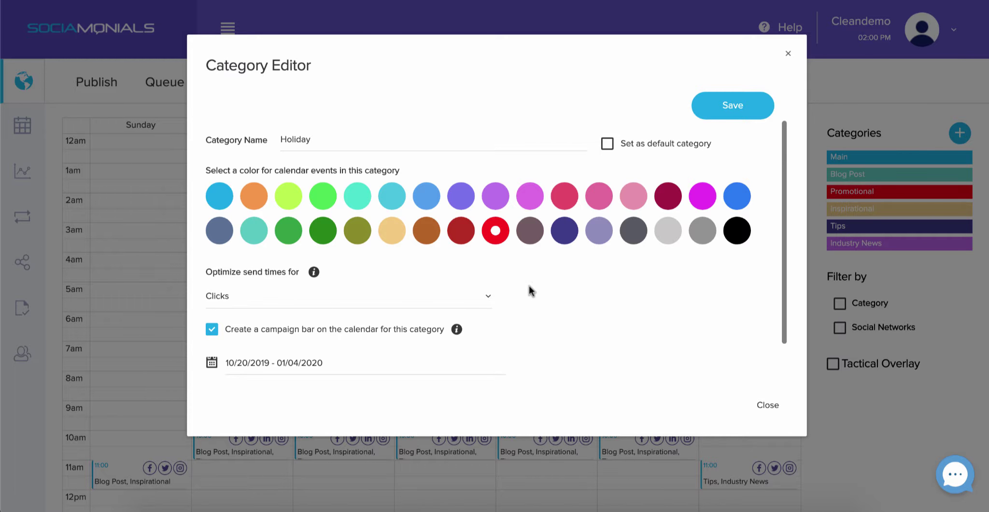
pyautogui.click(750, 108)
pyautogui.moveTo(877, 262)
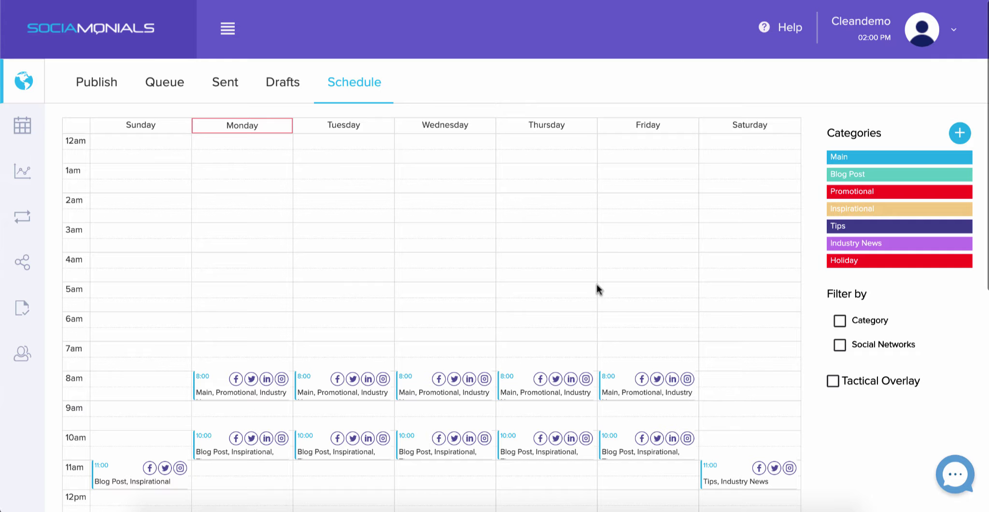
# - Add the Holiday category to Wednesday's 10:00 AM weekly post time and save it
pyautogui.scroll(-5, 597, 286)
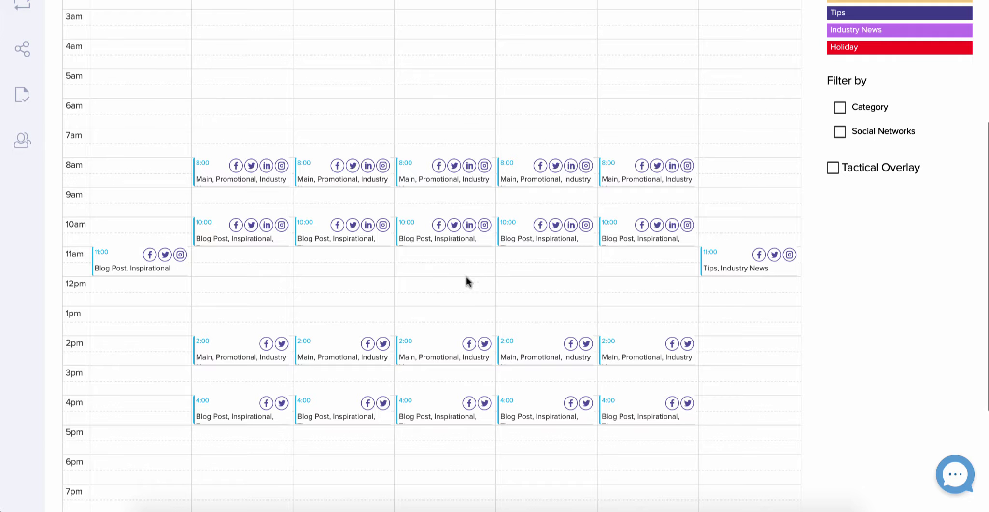
pyautogui.click(434, 238)
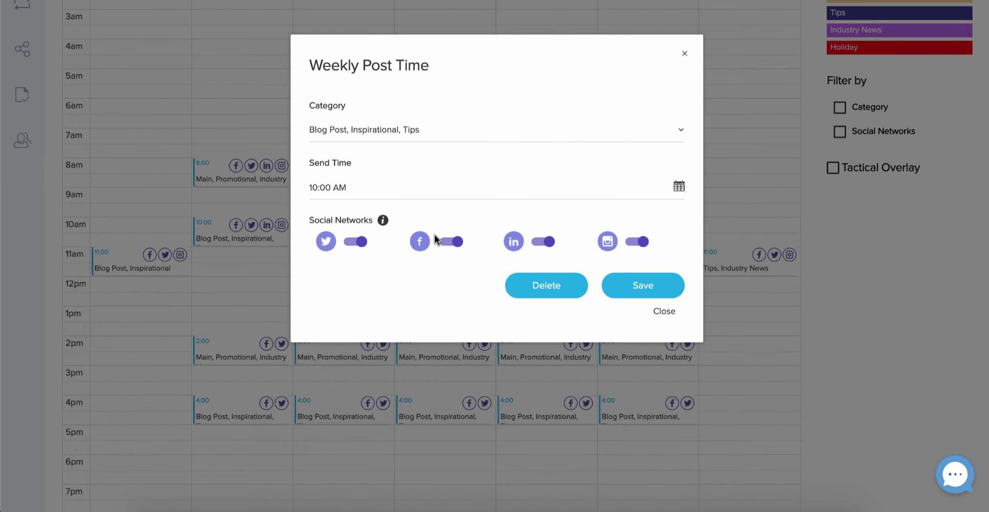
pyautogui.click(376, 131)
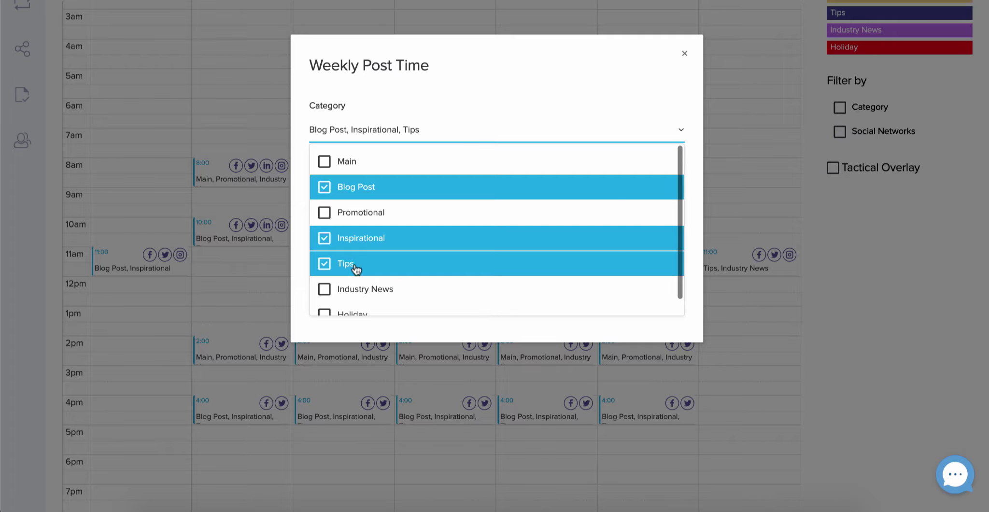
pyautogui.scroll(-1, 355, 269)
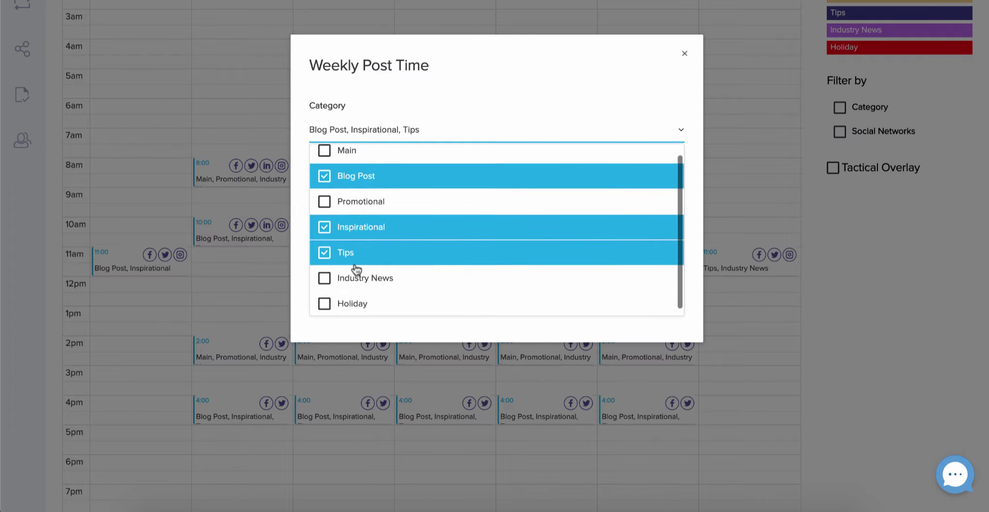
pyautogui.click(326, 299)
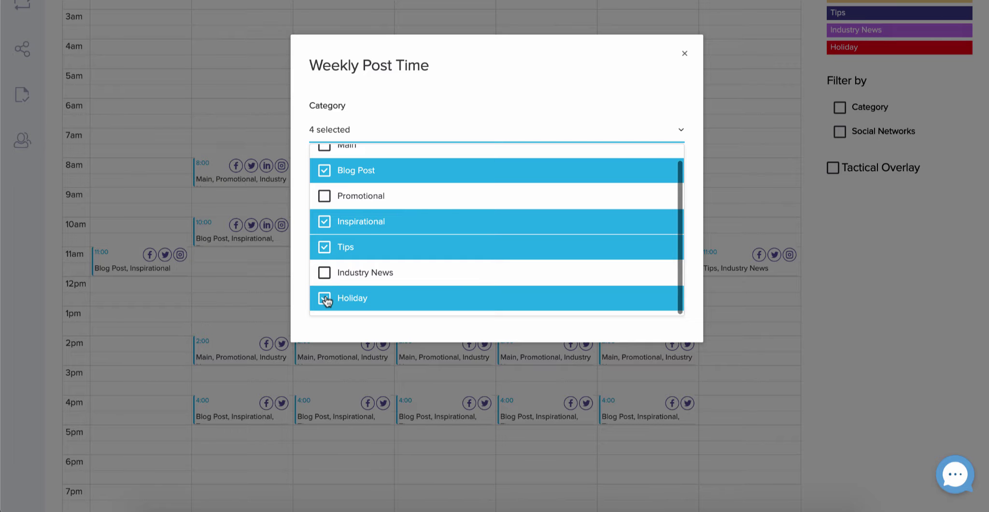
pyautogui.click(372, 326)
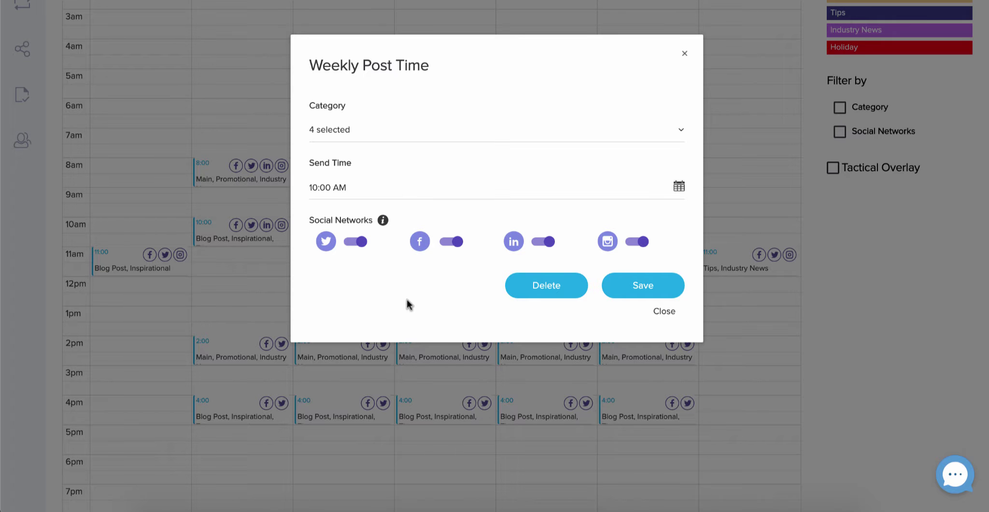
pyautogui.click(642, 284)
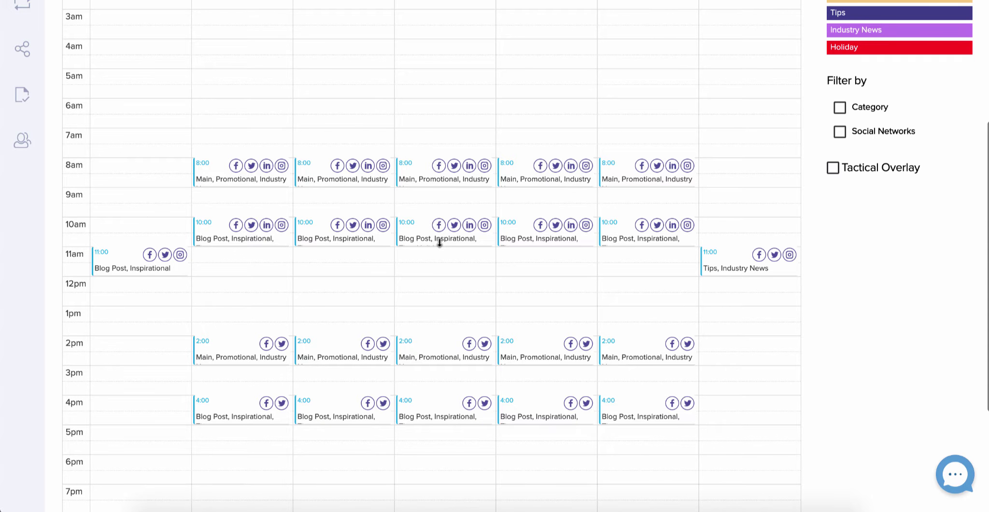
# - Create a weekly post time on Wednesday at 12:00 PM with only the Holiday category selected
pyautogui.click(434, 282)
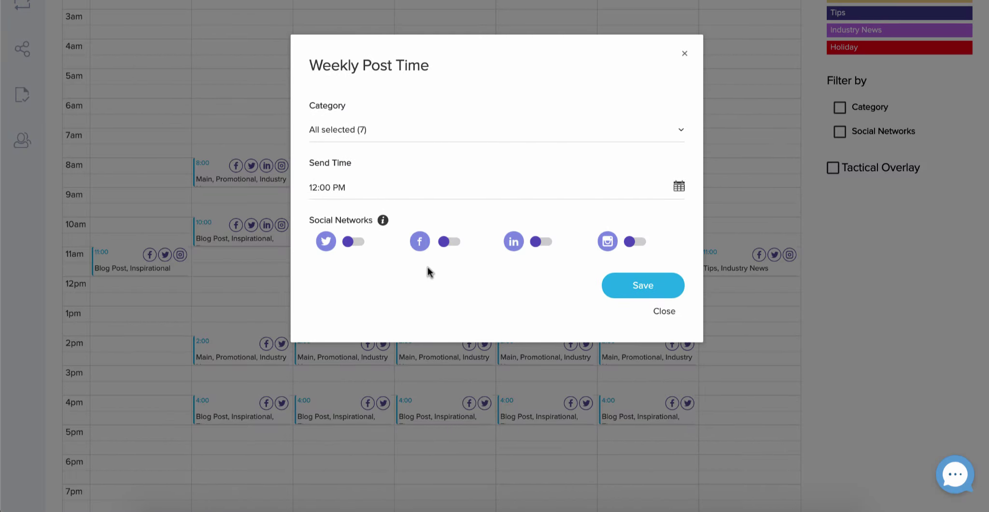
pyautogui.click(373, 132)
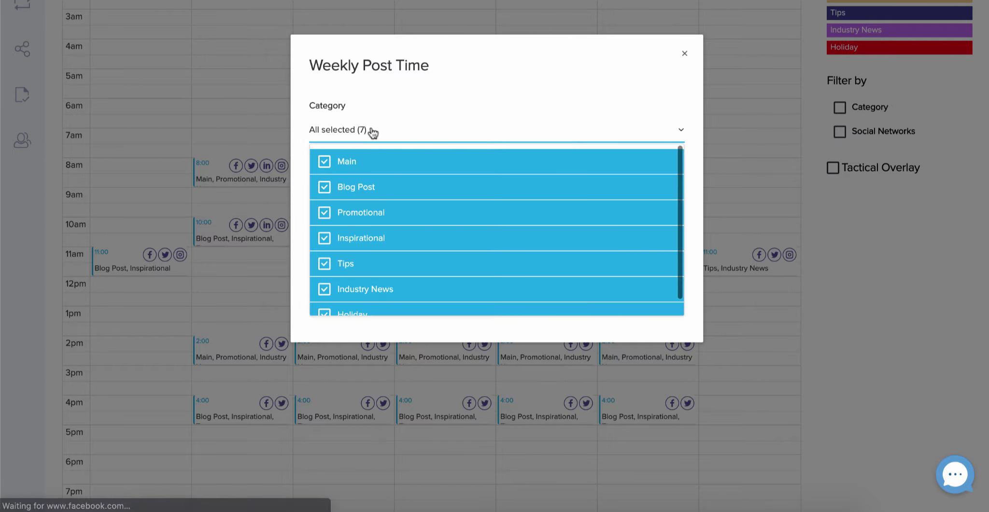
pyautogui.click(324, 161)
pyautogui.click(324, 185)
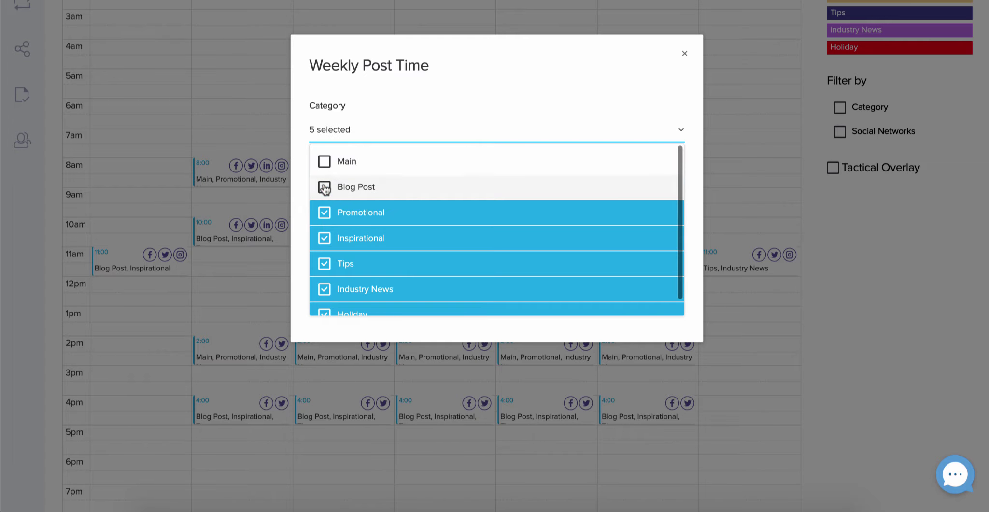
pyautogui.click(324, 213)
pyautogui.click(324, 237)
pyautogui.click(324, 263)
pyautogui.scroll(-1, 324, 256)
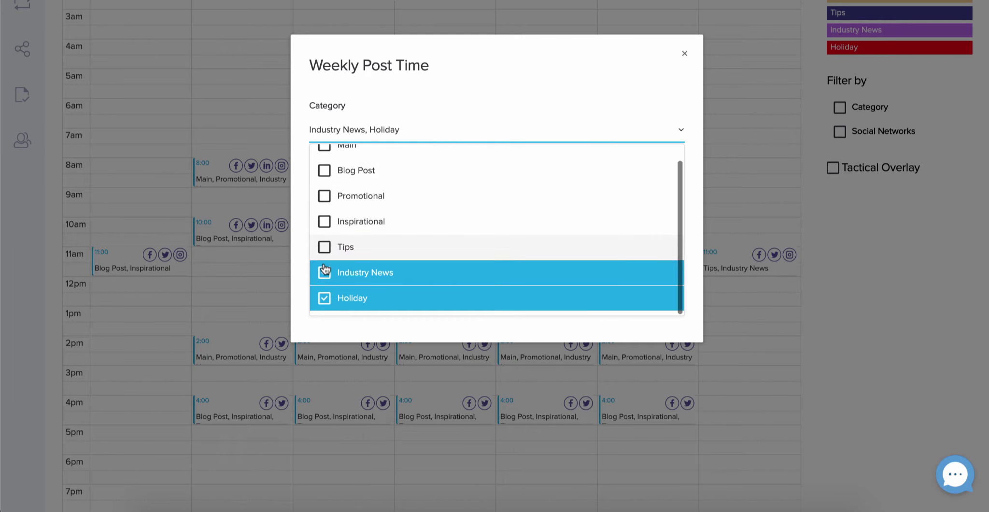
pyautogui.click(324, 273)
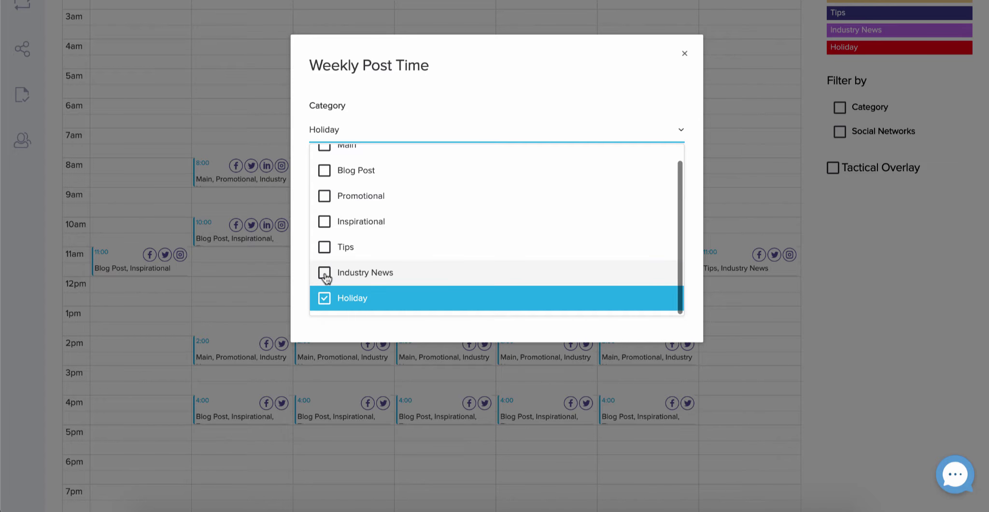
pyautogui.click(354, 327)
# - Enable Twitter, Facebook, LinkedIn and Instagram for the new Wednesday post time and save it
pyautogui.click(356, 243)
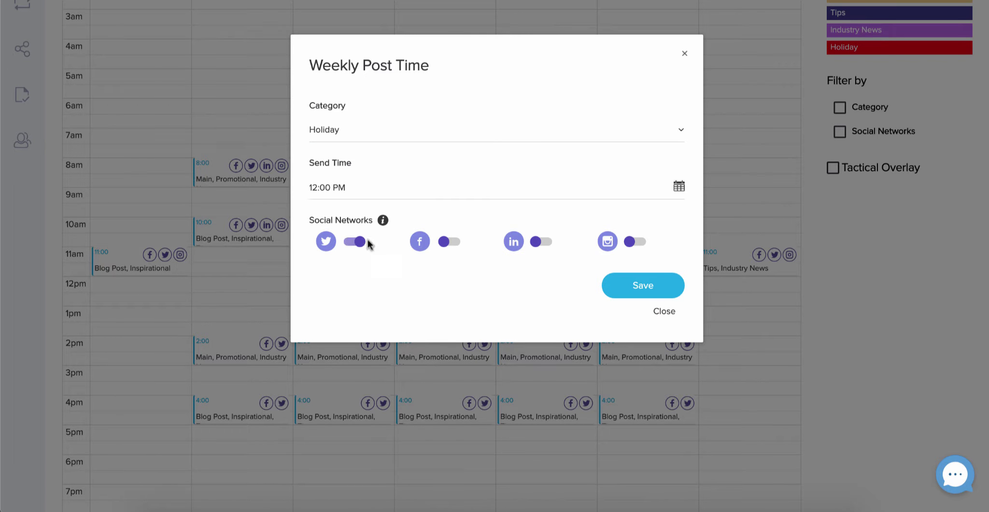
pyautogui.click(443, 243)
pyautogui.click(537, 243)
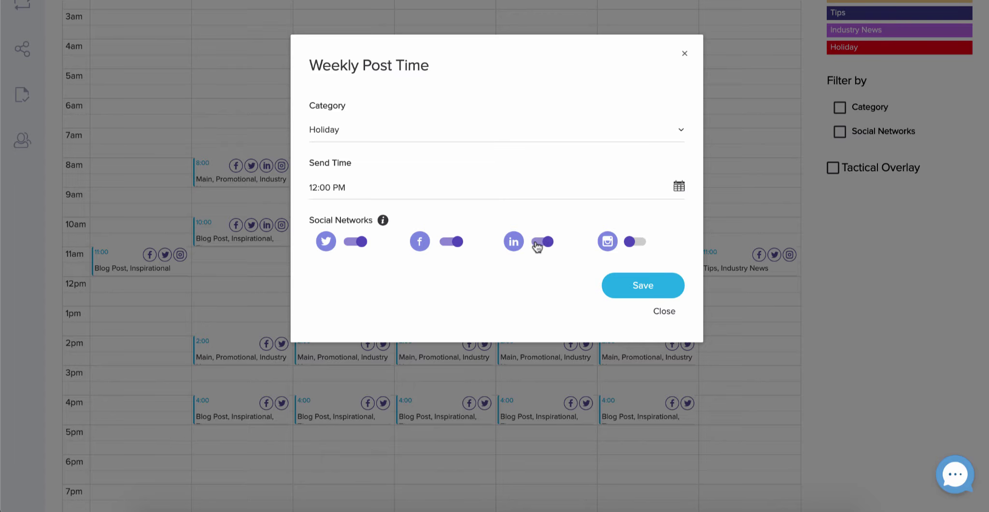
pyautogui.click(636, 243)
pyautogui.click(637, 286)
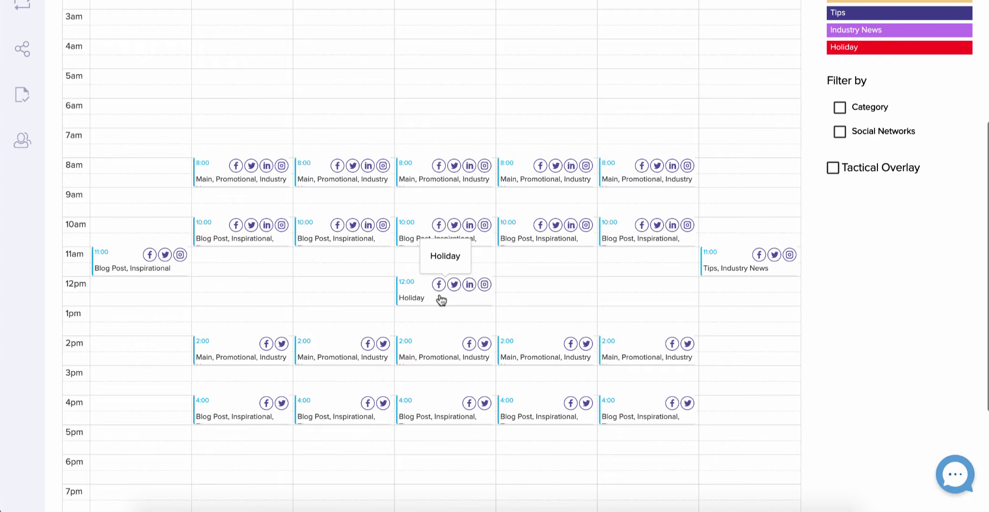
# - Compose a new post to publish in the Holiday category with the message "Boo!"
pyautogui.scroll(5, 441, 300)
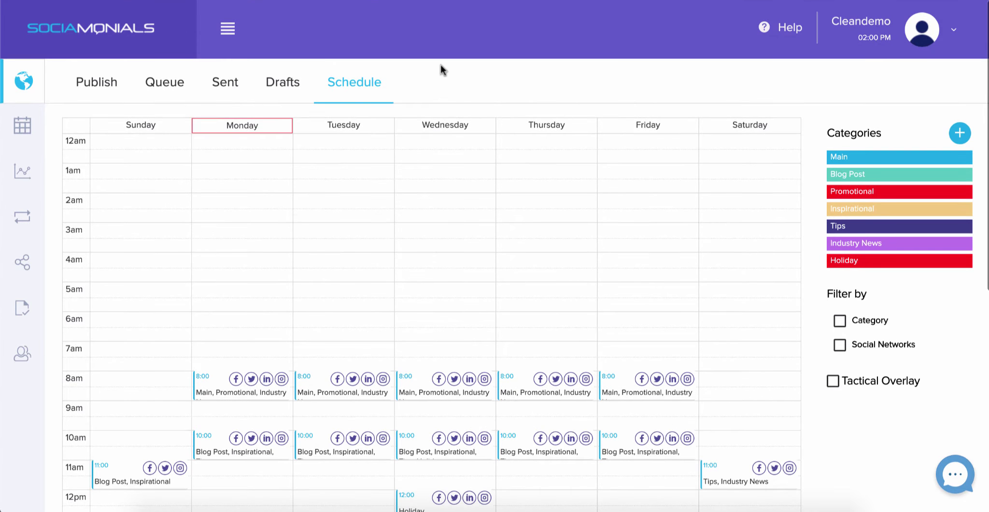
pyautogui.click(92, 73)
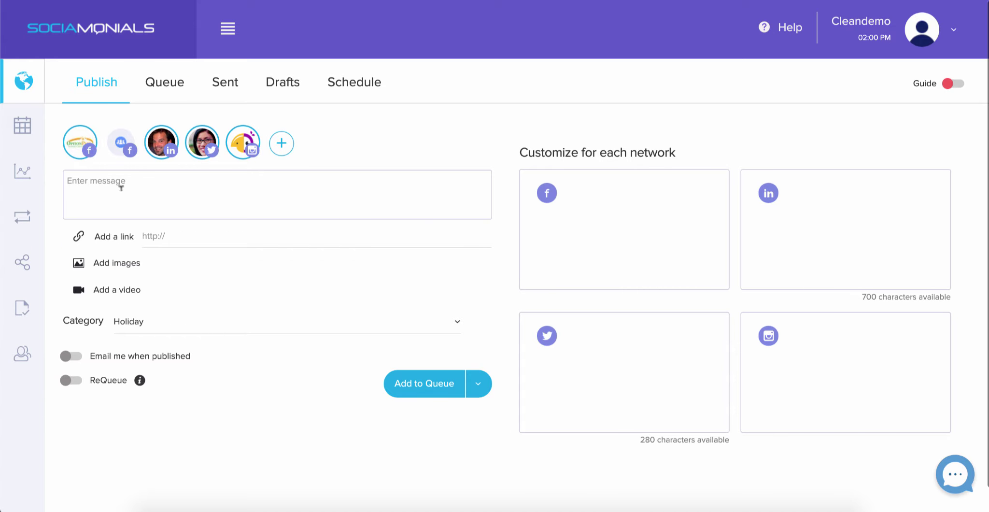
pyautogui.moveTo(21, 174)
pyautogui.click(190, 180)
pyautogui.write('Boo!')
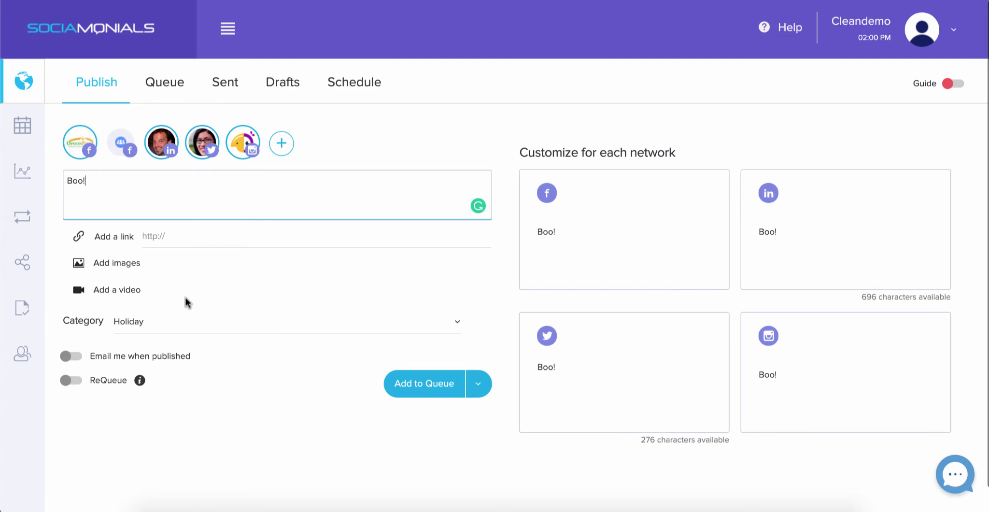
# - Switch the "Boo!" post to scheduled publishing and choose October 20, 2019 as its date
pyautogui.click(478, 386)
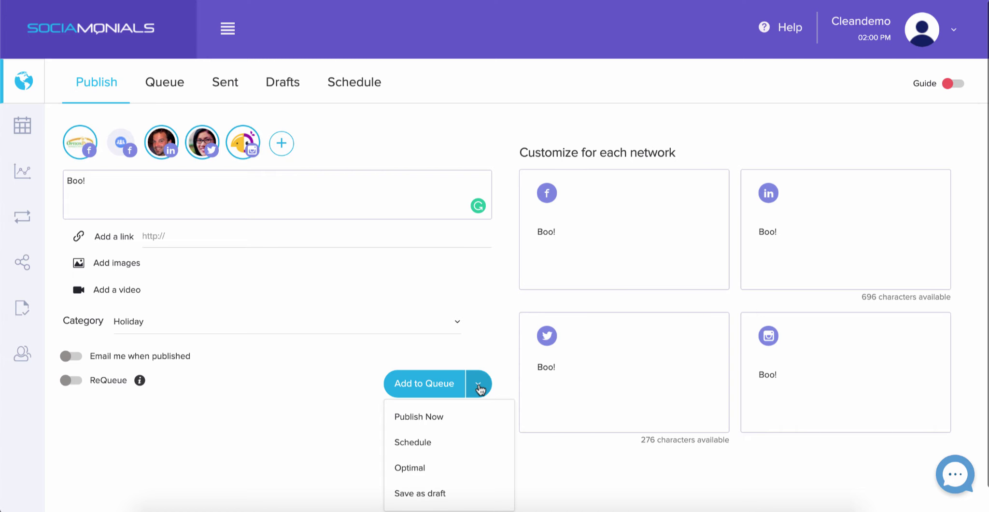
pyautogui.scroll(-1, 479, 388)
pyautogui.click(434, 442)
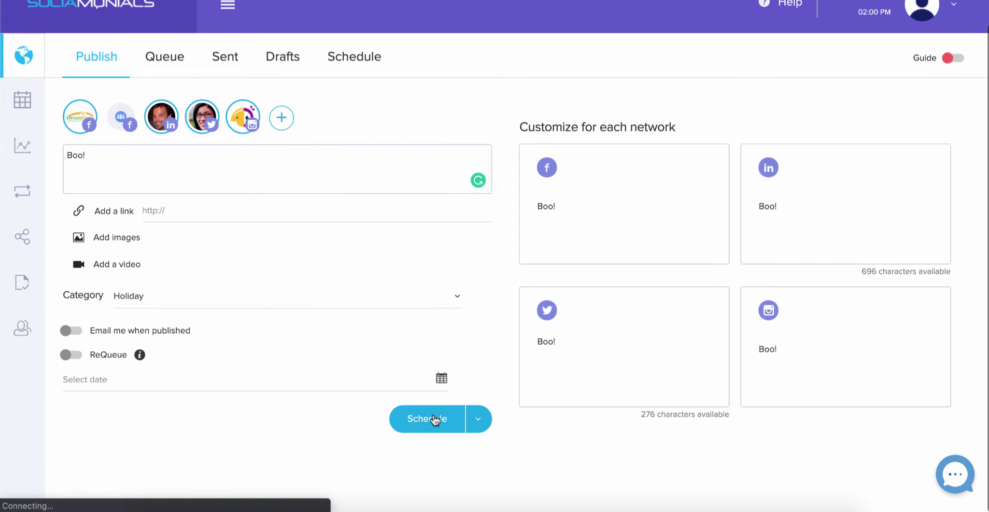
pyautogui.click(441, 378)
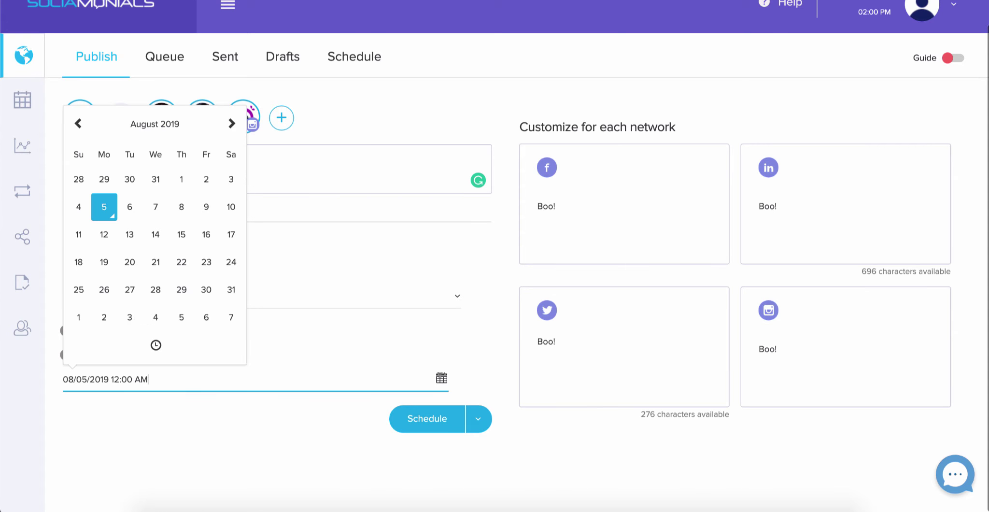
pyautogui.click(228, 131)
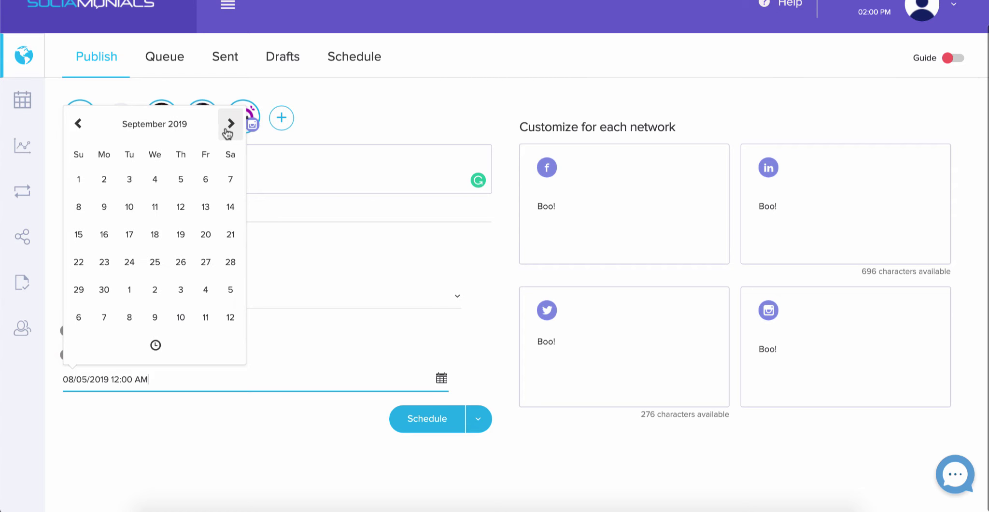
pyautogui.click(228, 127)
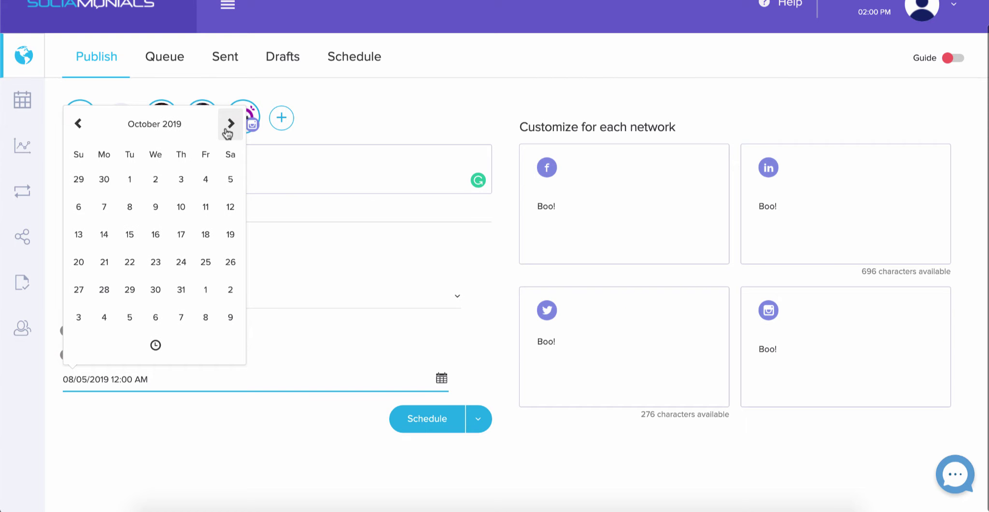
pyautogui.click(78, 262)
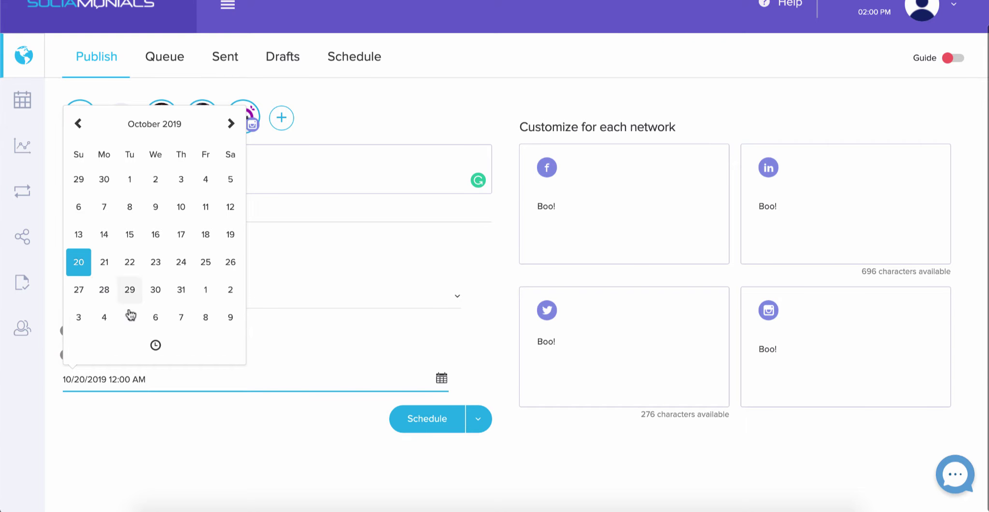
# - Set the scheduled post's publishing time to 4:00 PM
pyautogui.click(155, 346)
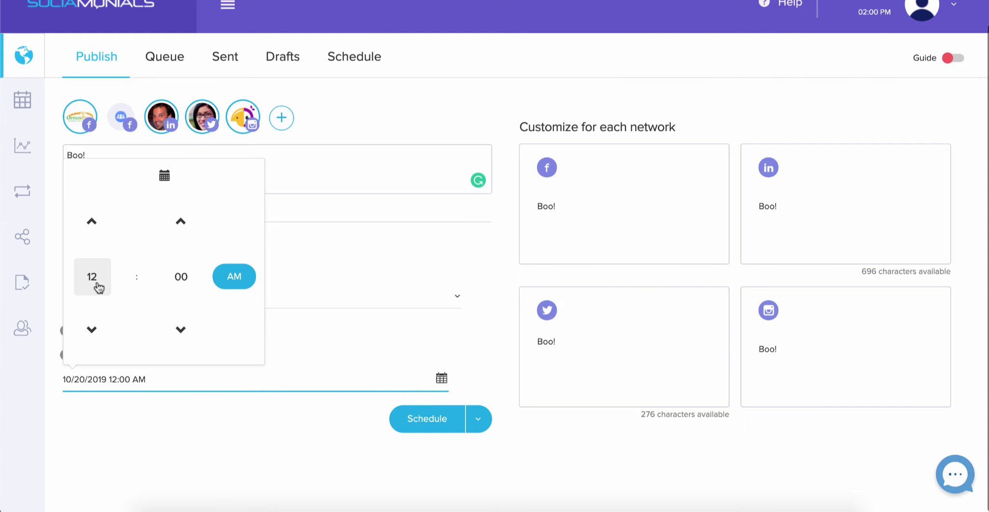
pyautogui.click(92, 221)
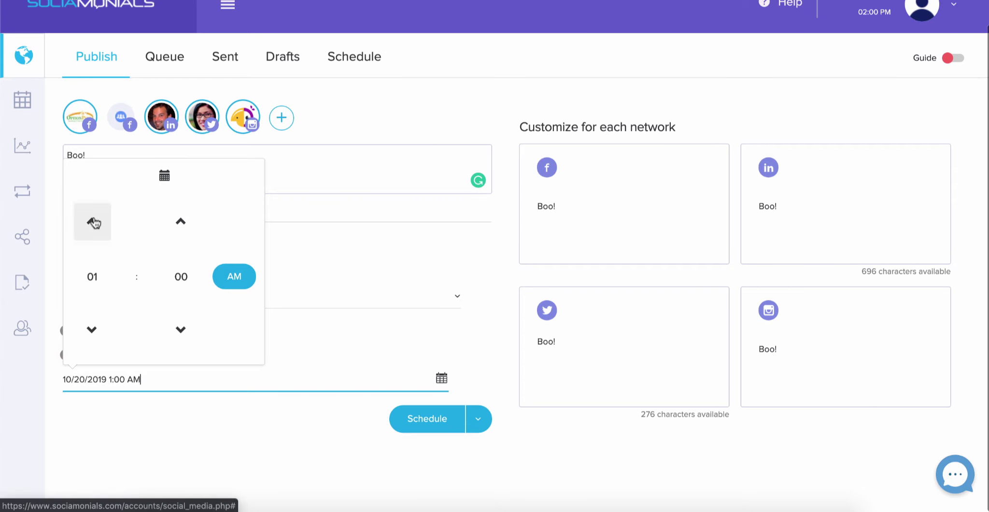
pyautogui.click(92, 222)
pyautogui.click(92, 221)
pyautogui.click(92, 221)
pyautogui.click(224, 283)
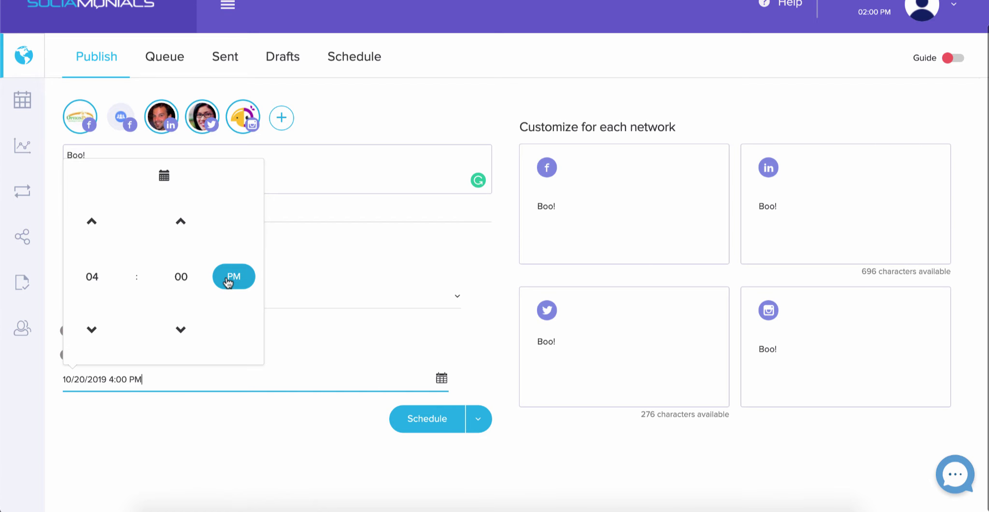
pyautogui.click(208, 443)
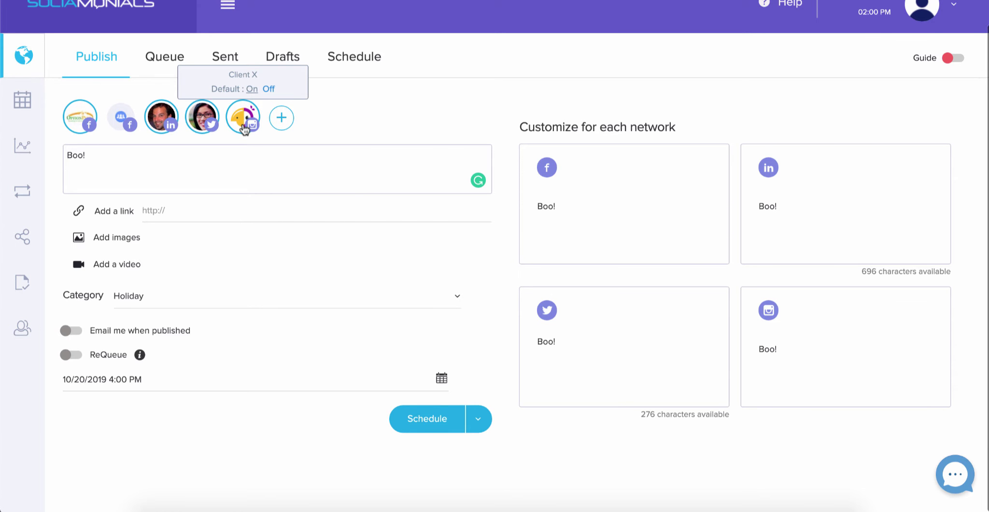
# - Turn on ReQueue for the "Boo!" post with the "Until this date" option
pyautogui.click(72, 355)
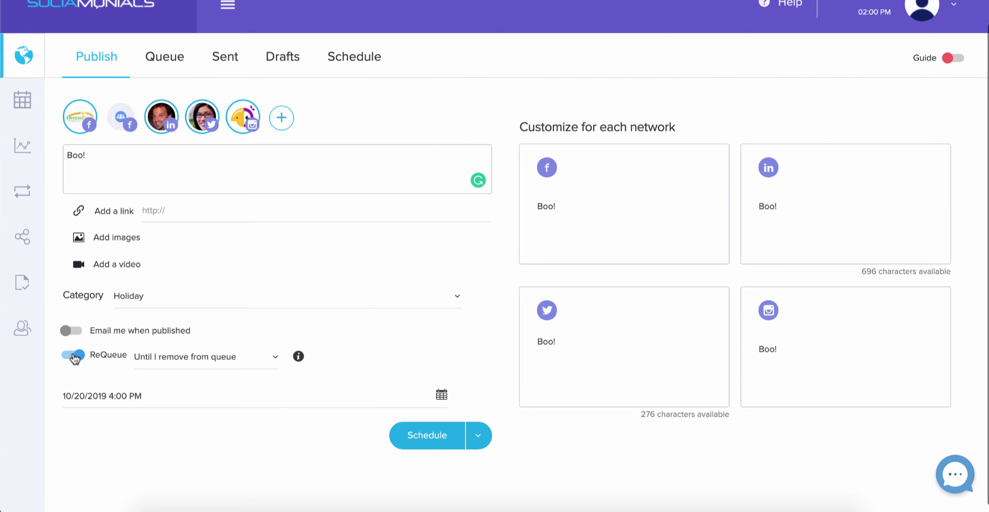
pyautogui.click(208, 356)
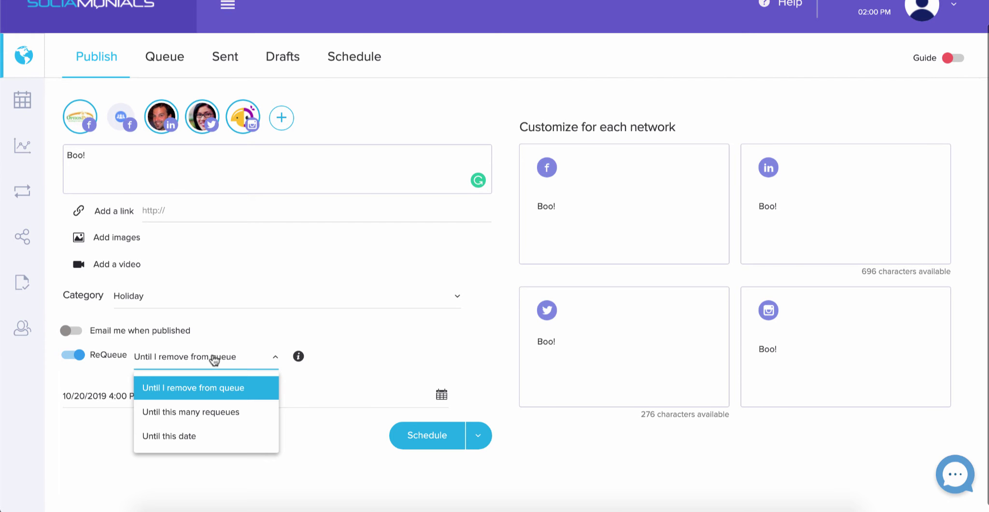
pyautogui.click(208, 438)
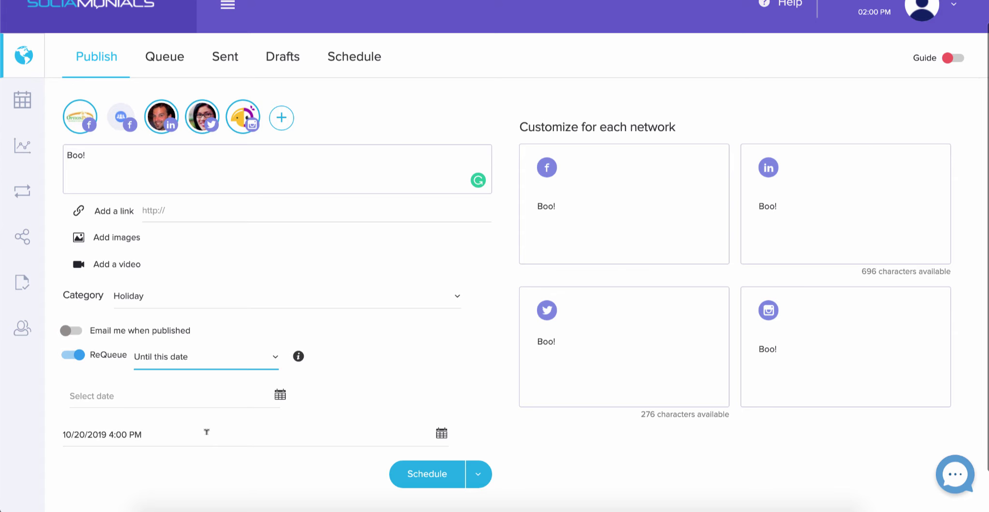
# - Set the requeue end date to 10/31/2019 12:00 AM and try to schedule the post
pyautogui.click(138, 395)
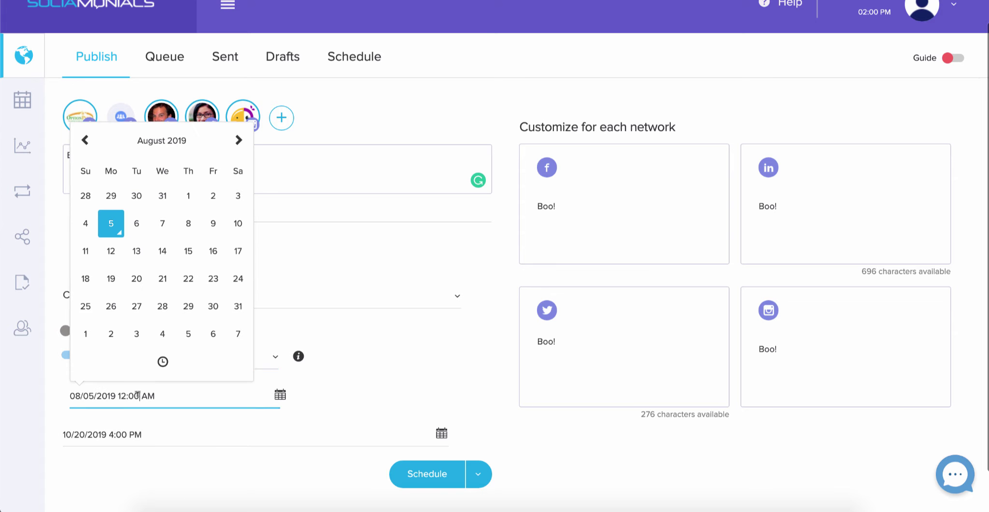
pyautogui.click(238, 140)
pyautogui.click(238, 140)
pyautogui.click(237, 140)
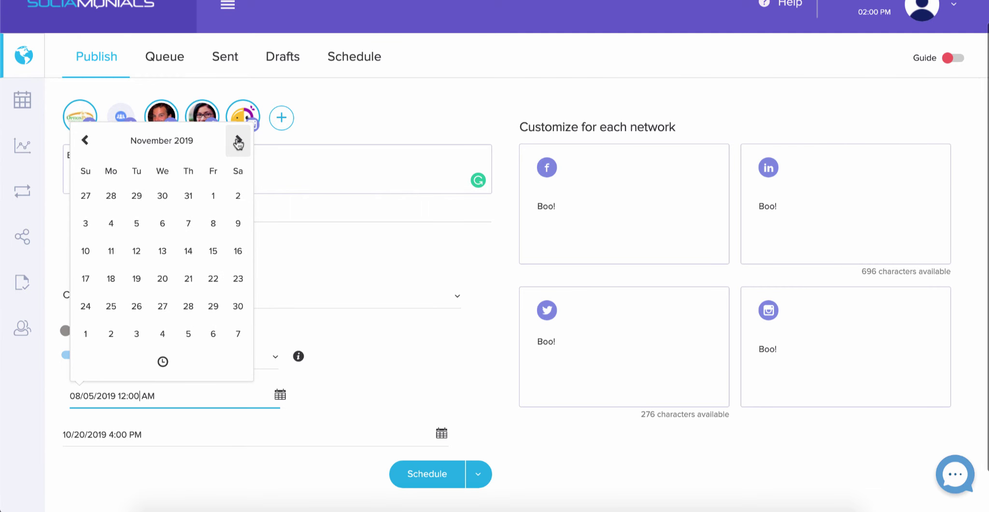
pyautogui.click(86, 140)
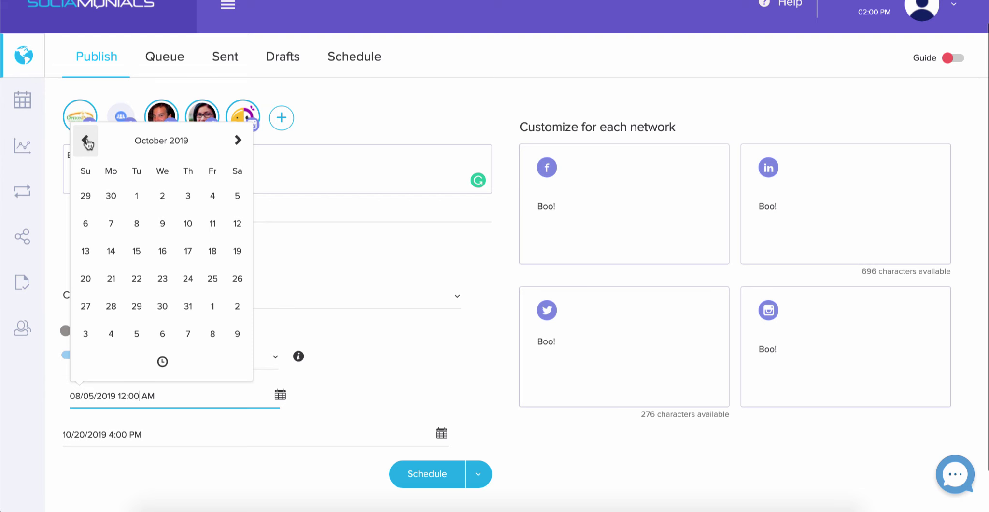
pyautogui.click(192, 306)
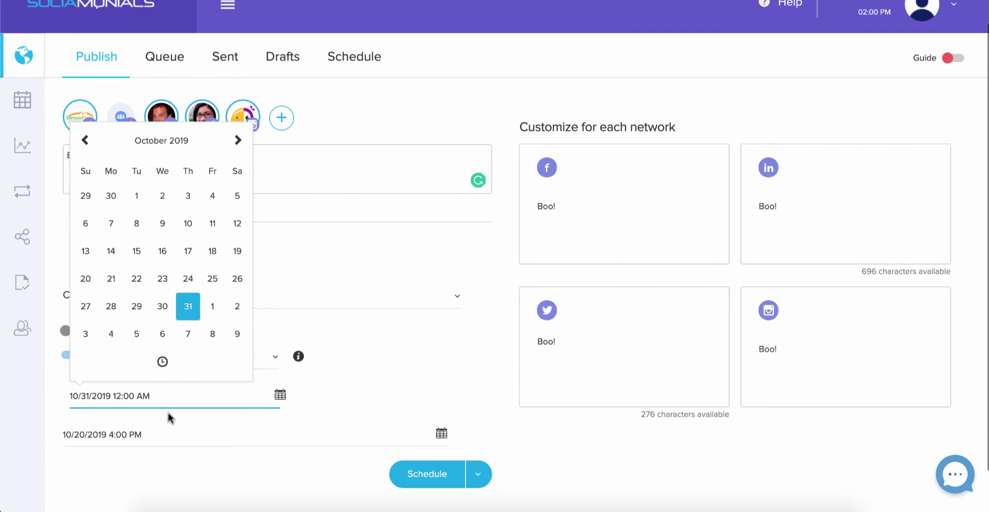
pyautogui.click(174, 432)
pyautogui.click(179, 468)
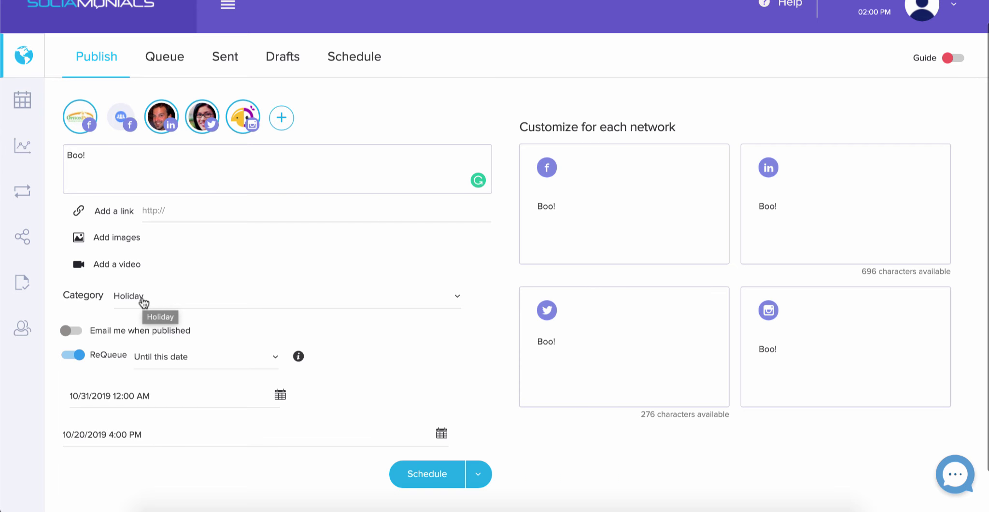
pyautogui.click(434, 474)
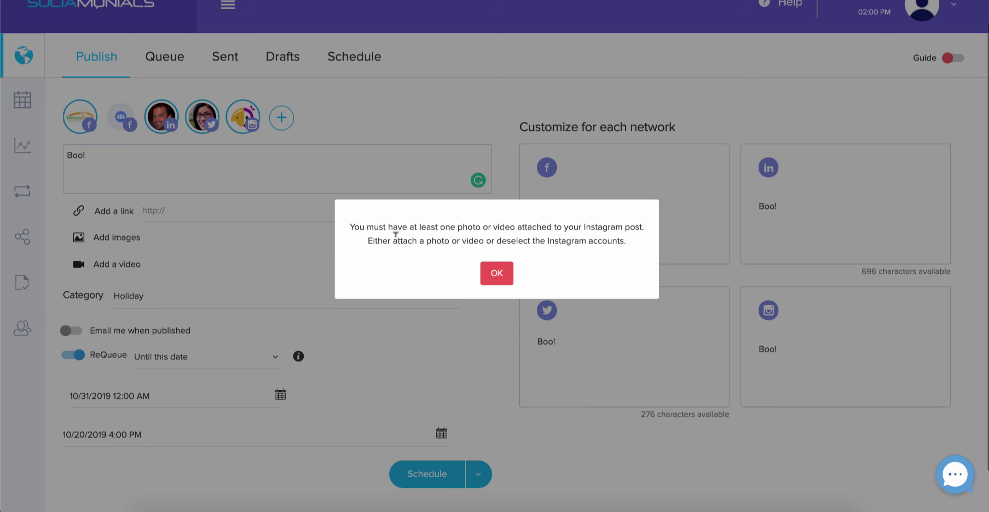
pyautogui.click(497, 275)
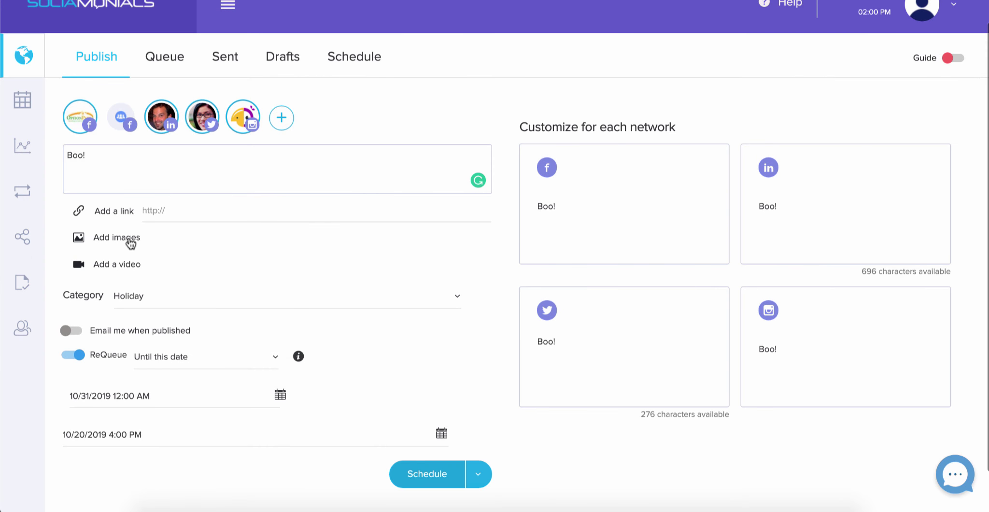
# - Attach the free Pexels stock image of children with carved pumpkins, found by searching "halloween", and schedule the post
pyautogui.click(129, 238)
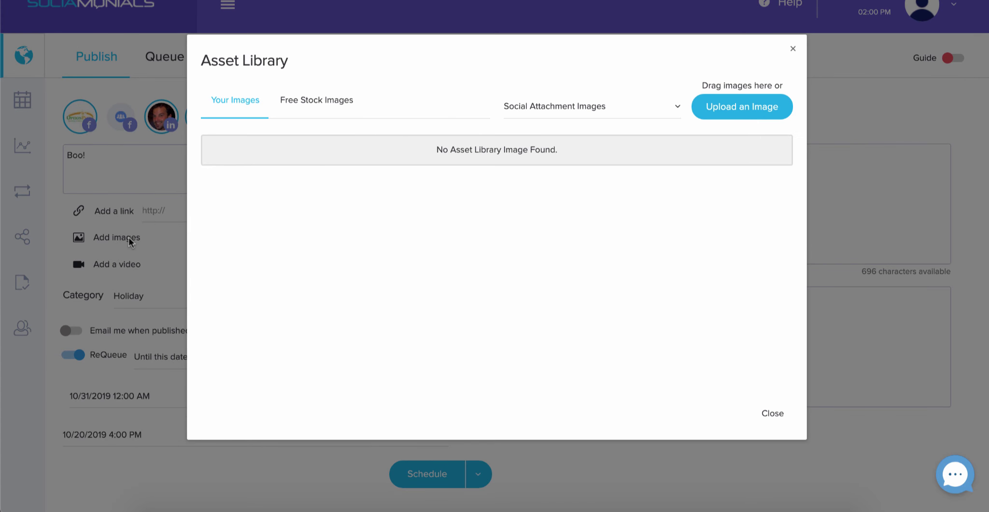
pyautogui.click(340, 100)
pyautogui.click(411, 147)
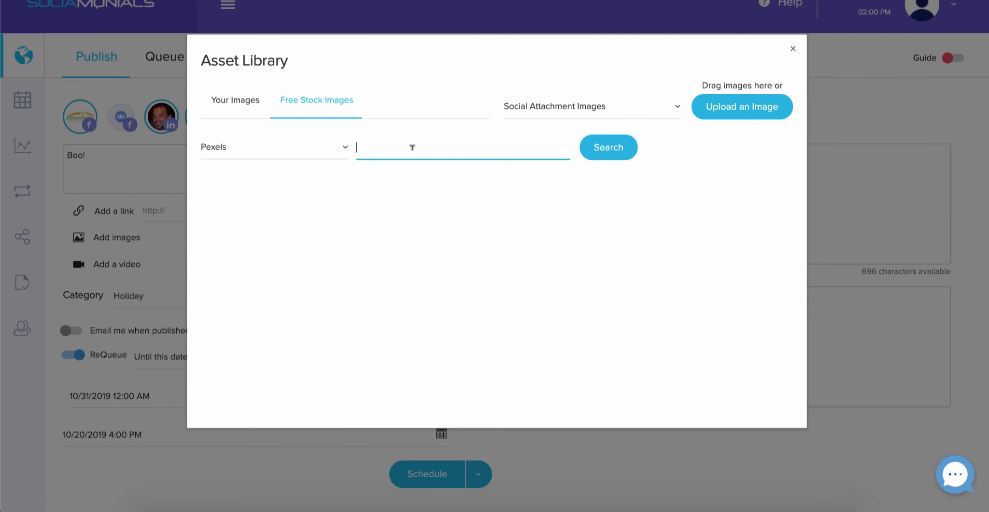
pyautogui.write('halloween')
pyautogui.click(600, 156)
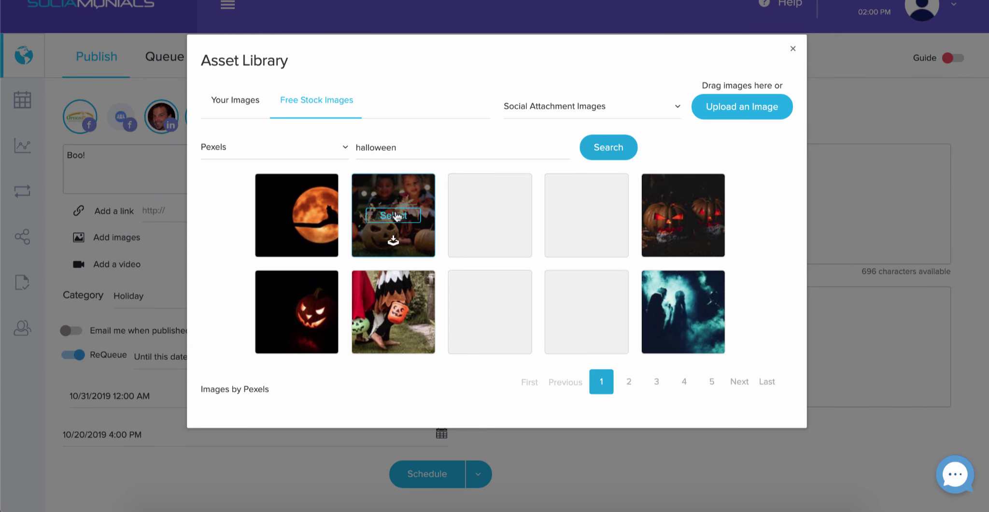
pyautogui.click(403, 220)
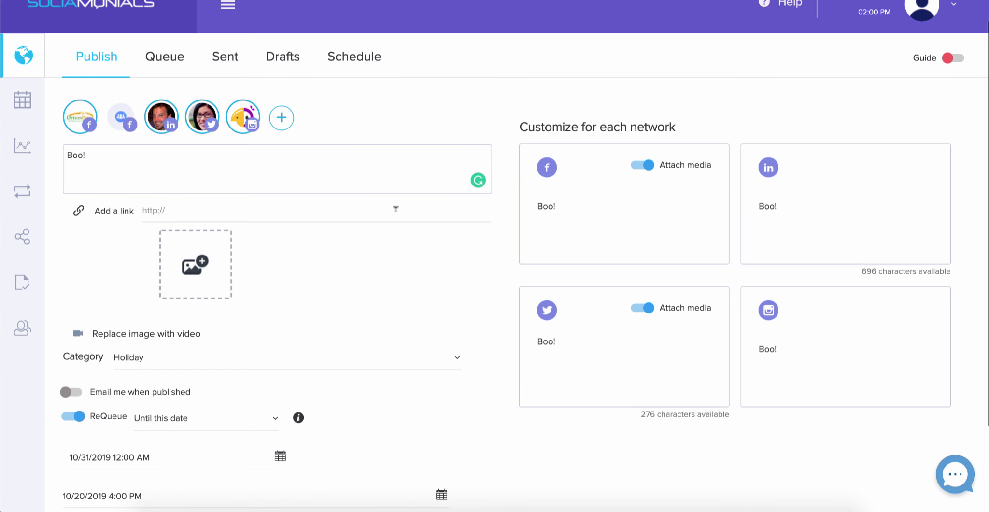
pyautogui.scroll(-2, 368, 265)
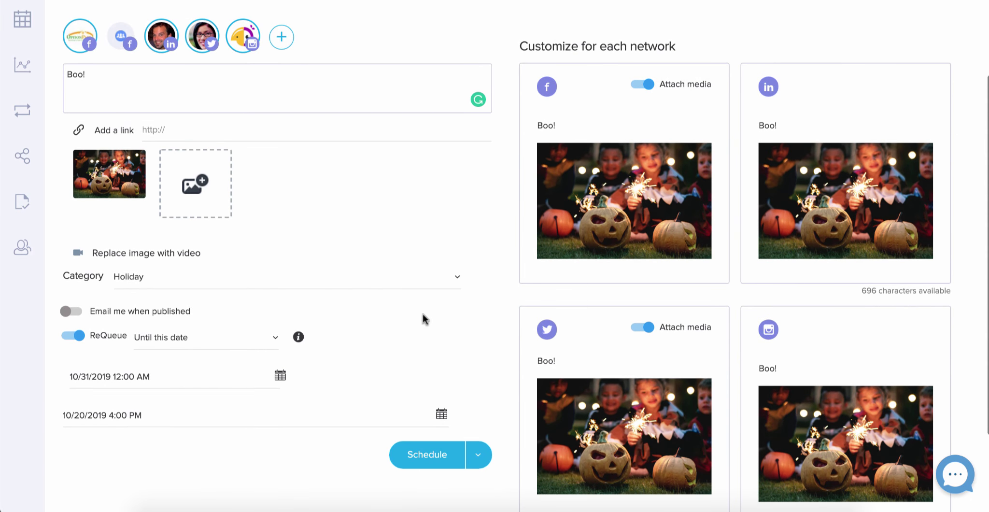
pyautogui.click(436, 457)
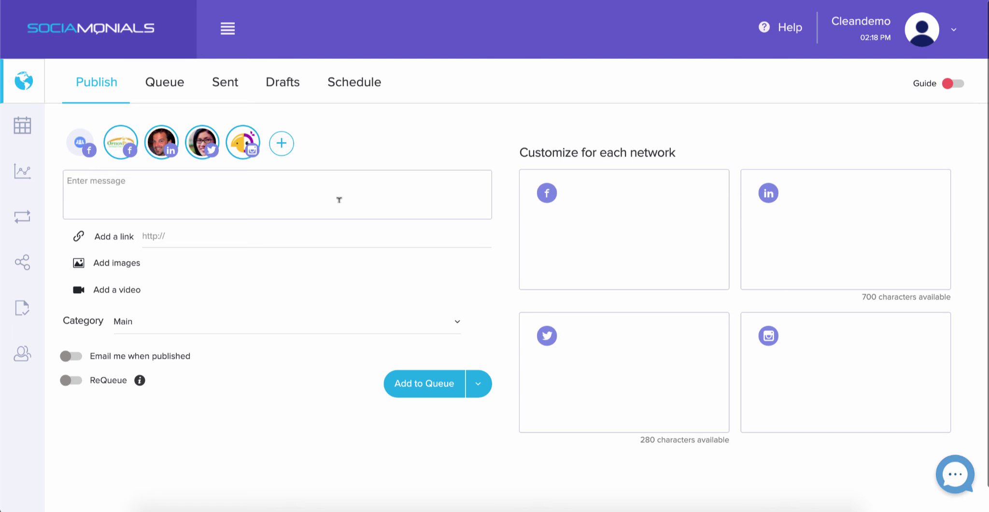
# - Compose a new post with the message "Happy Thanksgiving!" and assign it to the Holiday category
pyautogui.click(116, 191)
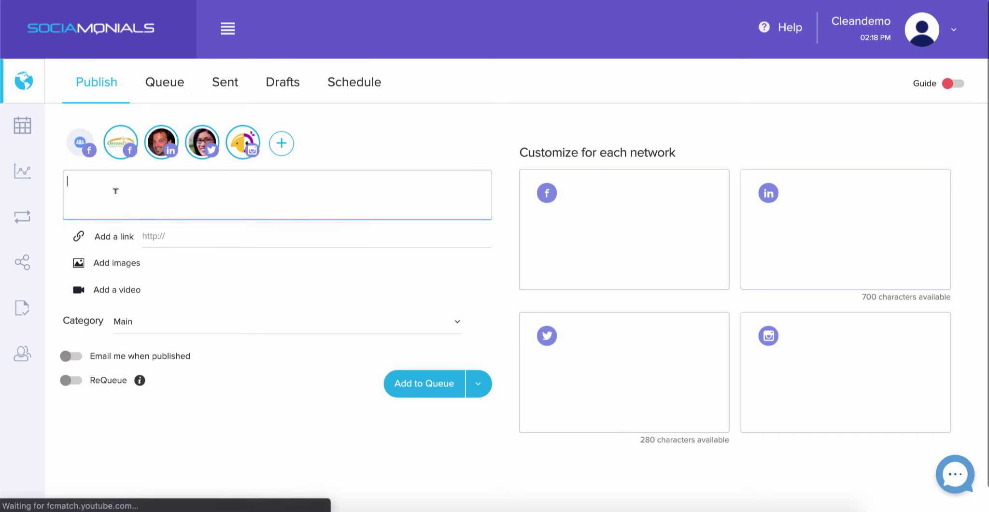
pyautogui.write('Ha')
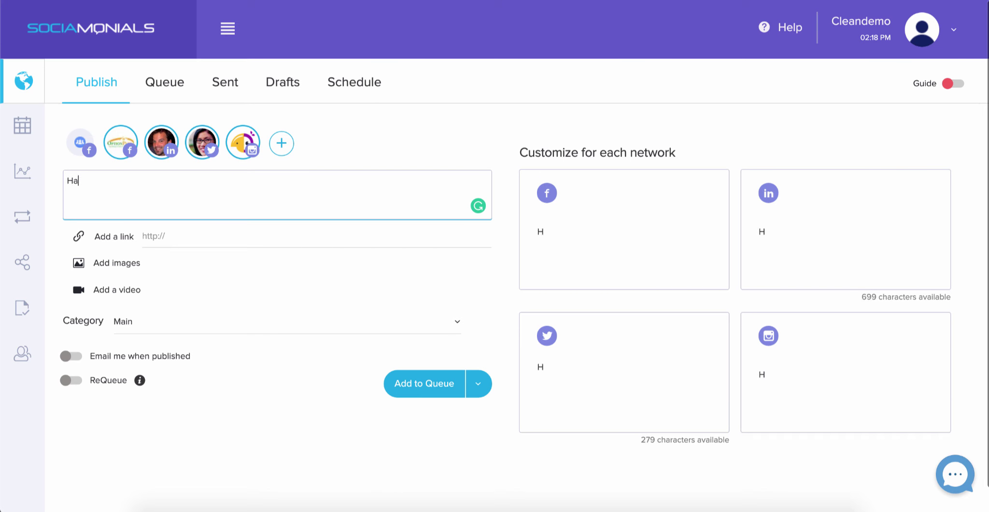
pyautogui.write('ppy Thanksgiving!')
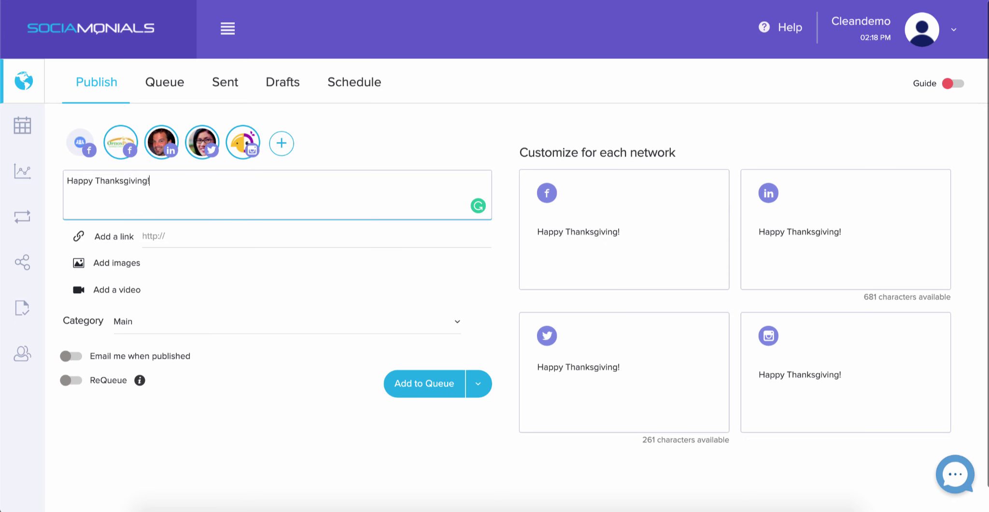
pyautogui.click(142, 322)
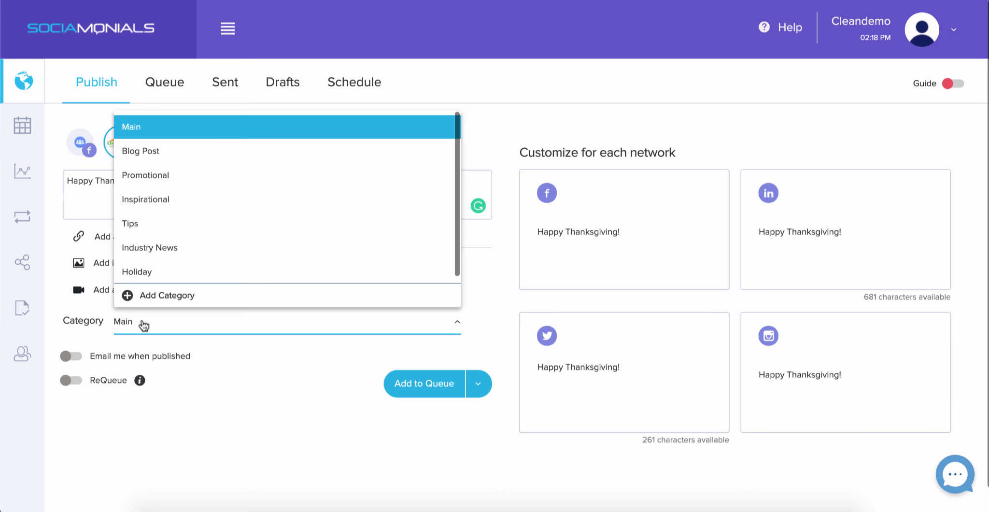
pyautogui.click(154, 271)
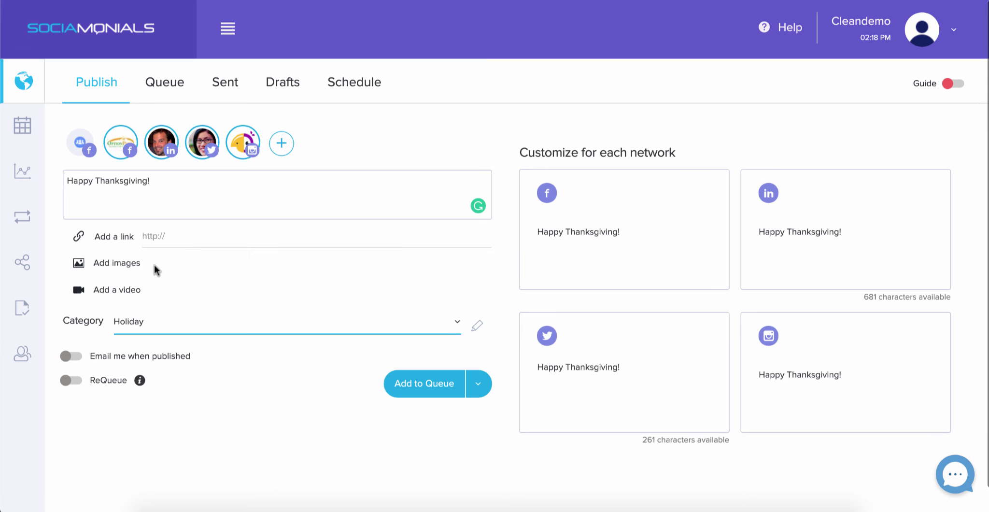
# - Turn on ReQueue for the "Happy Thanksgiving!" post with the "Until this date" option, ending 11/28/2019 12:00 AM
pyautogui.click(72, 382)
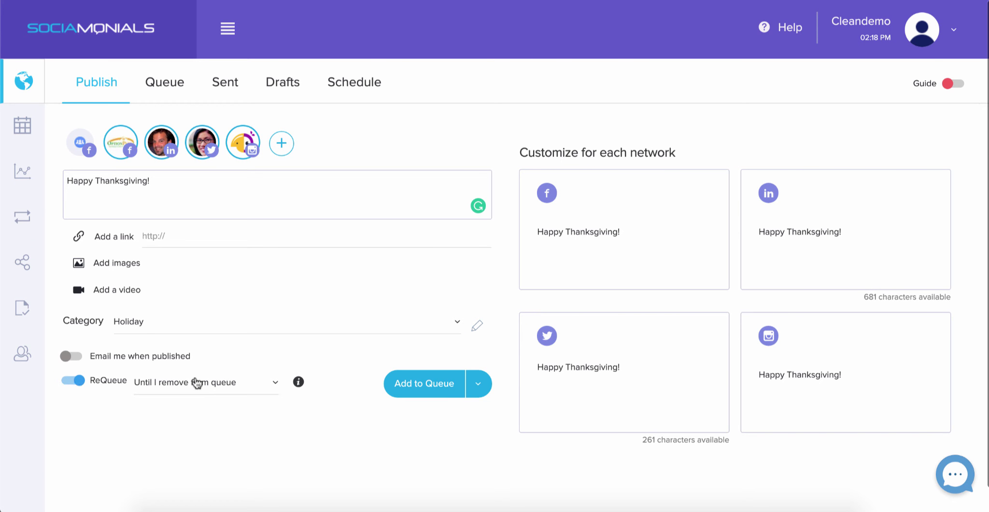
pyautogui.click(239, 383)
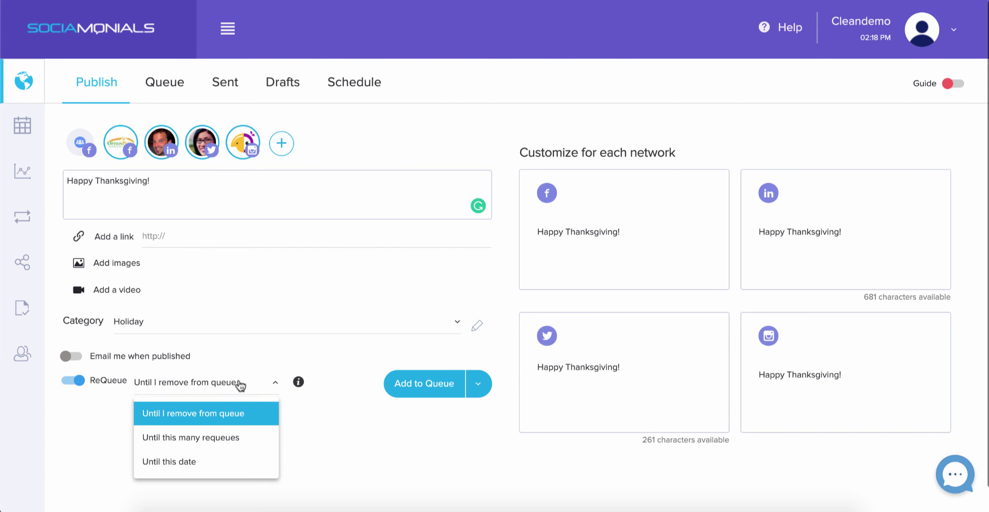
pyautogui.click(220, 462)
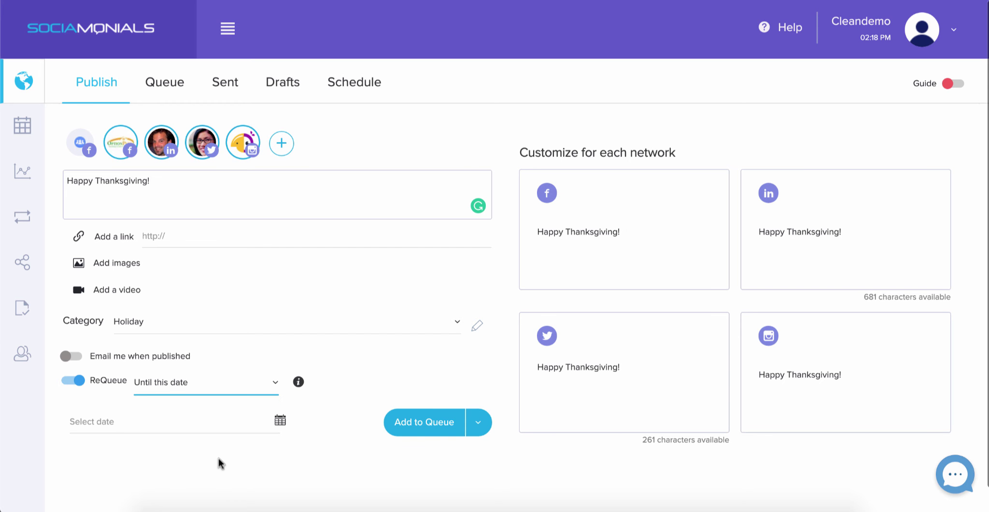
pyautogui.click(191, 414)
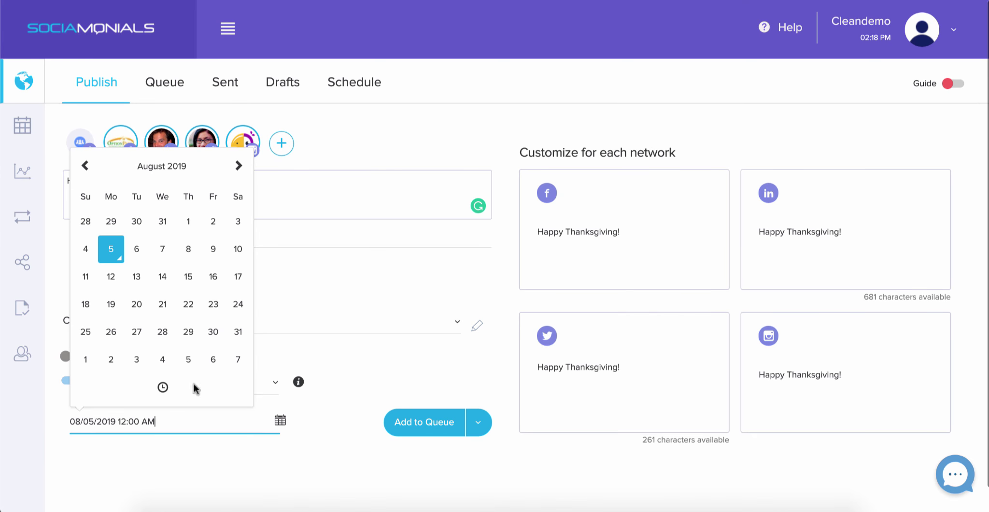
pyautogui.doubleClick(238, 166)
pyautogui.click(238, 166)
pyautogui.click(238, 166)
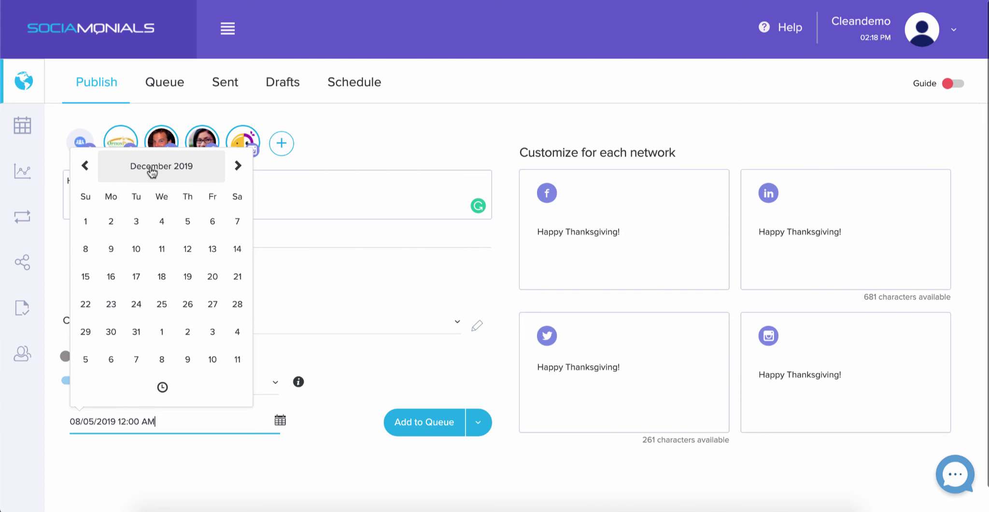
pyautogui.click(85, 165)
pyautogui.click(187, 330)
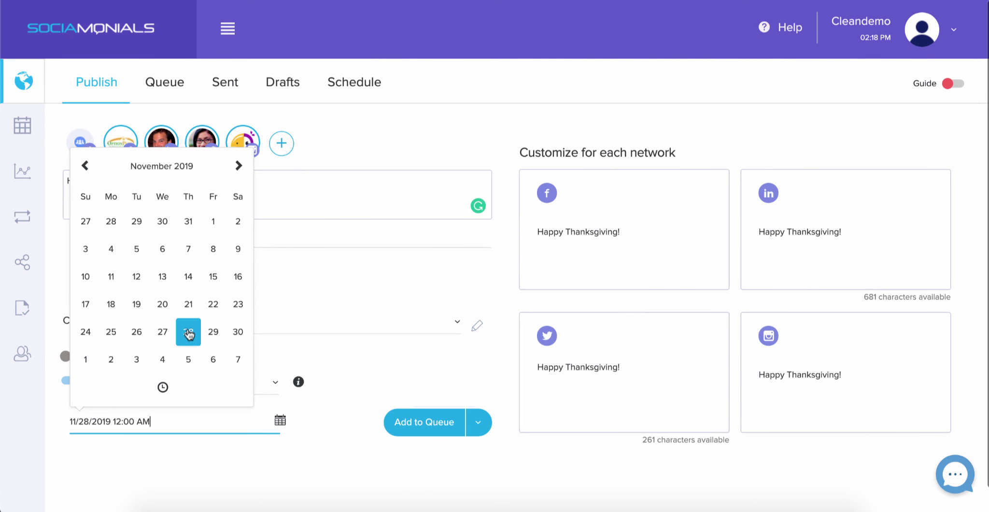
pyautogui.click(202, 471)
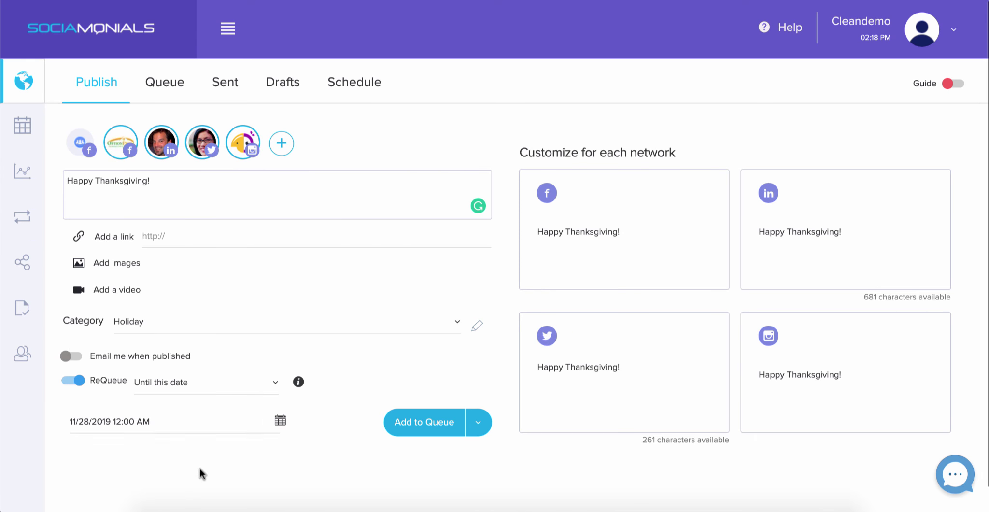
# - Switch the Thanksgiving post from queueing to scheduling and set its scheduled date to 11/01/2019 12:00 AM
pyautogui.click(478, 422)
pyautogui.click(400, 342)
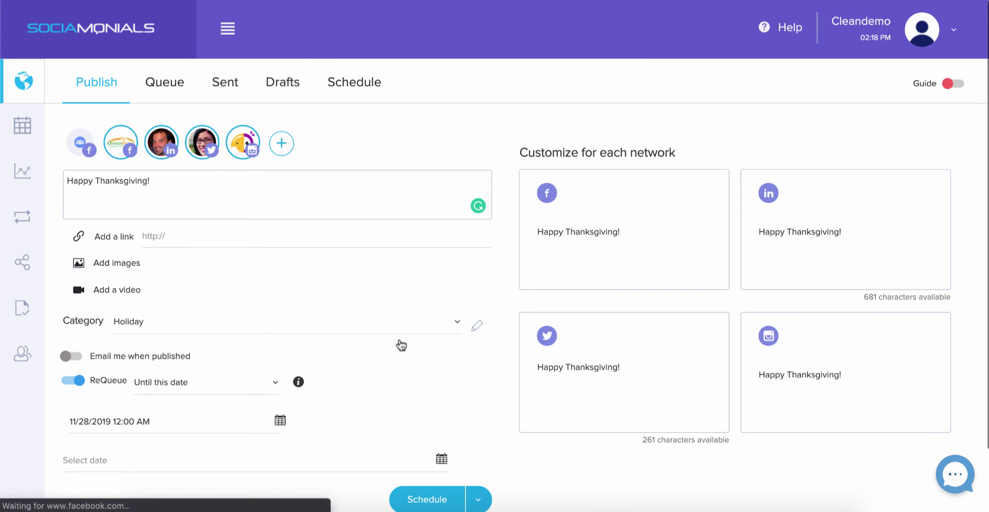
pyautogui.click(113, 458)
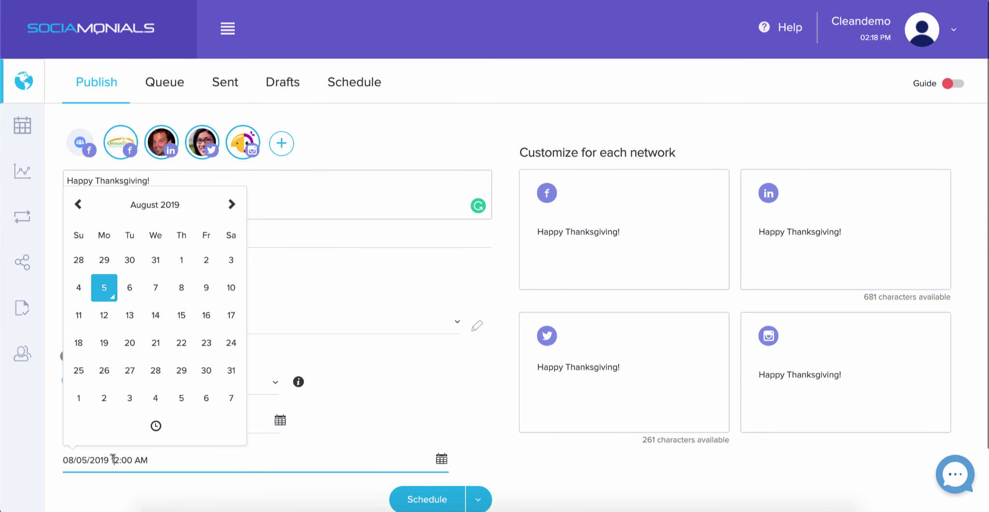
pyautogui.click(232, 205)
pyautogui.click(232, 205)
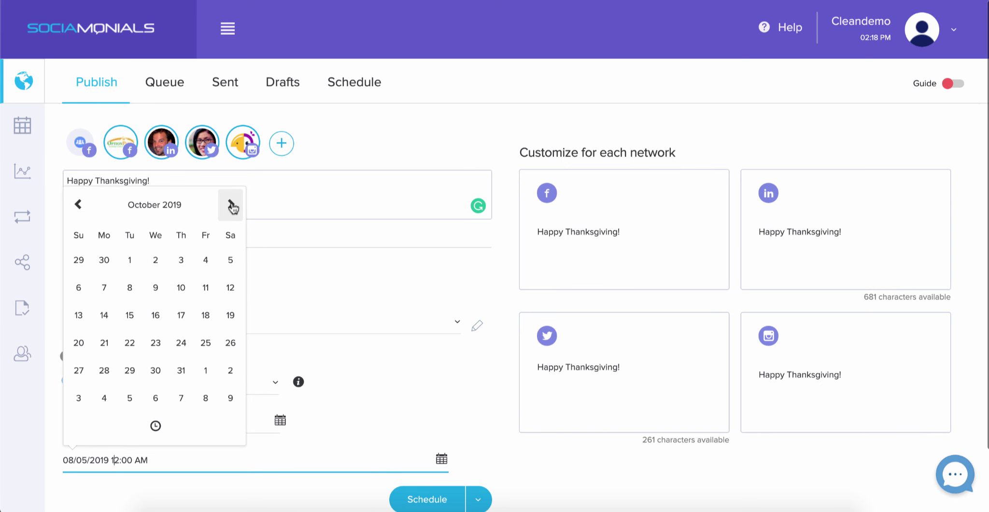
pyautogui.click(231, 205)
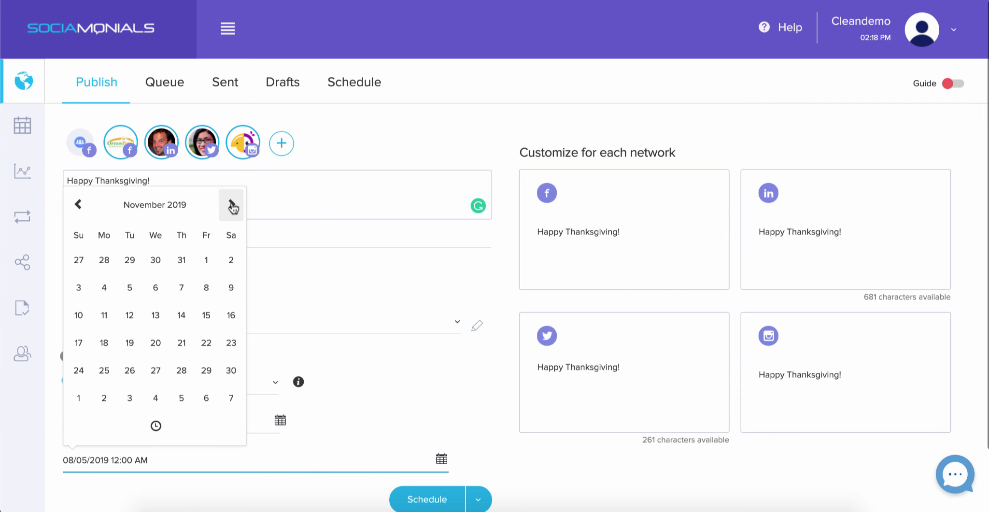
pyautogui.click(206, 269)
pyautogui.click(453, 385)
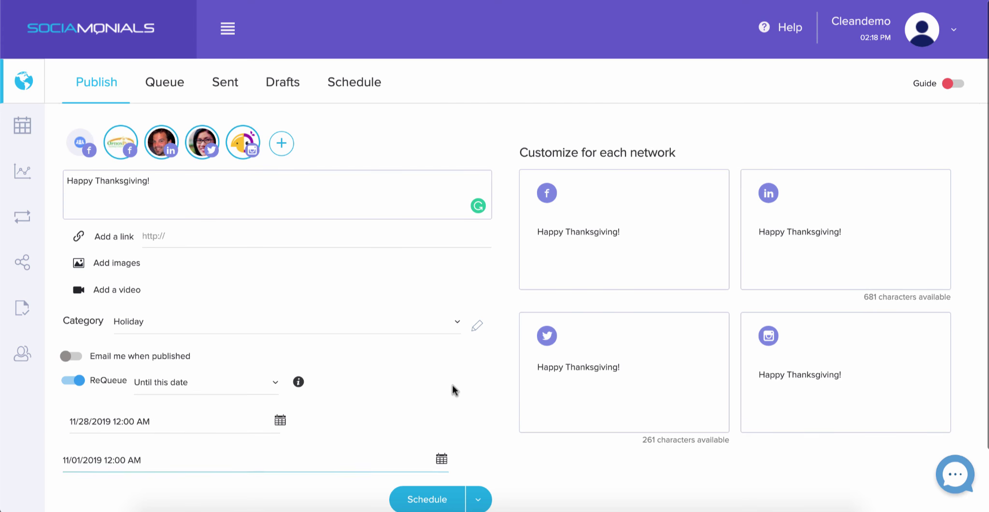
# - Deselect the Instagram account for the Thanksgiving post and schedule it
pyautogui.scroll(-1, 453, 385)
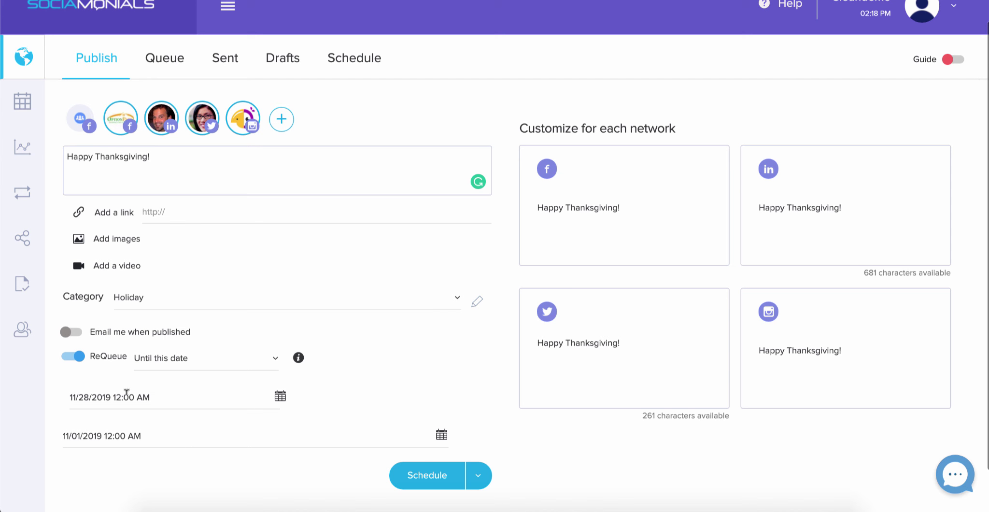
pyautogui.click(430, 475)
pyautogui.click(497, 273)
pyautogui.click(243, 124)
pyautogui.click(440, 477)
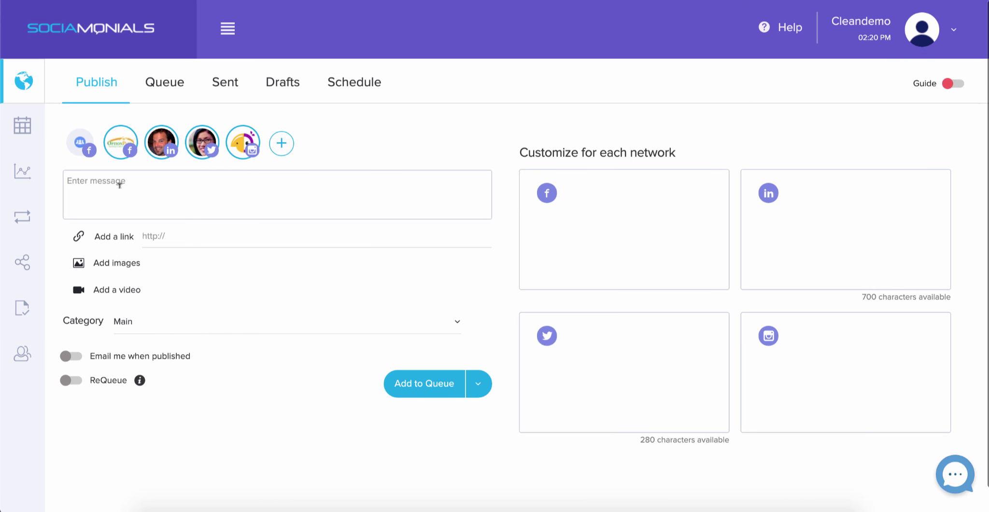
# - Compose a new post with the message "Merry Christmas!" and assign it to the Holiday category
pyautogui.click(119, 185)
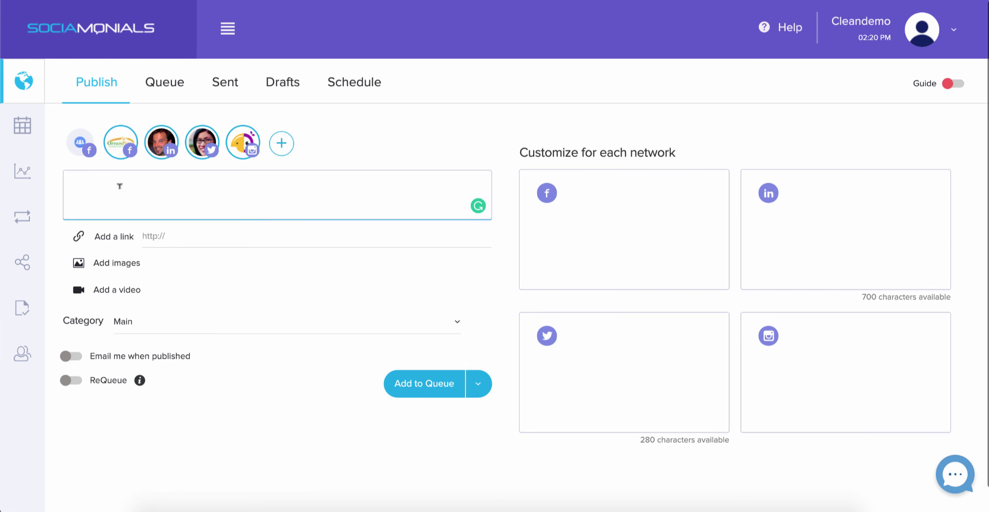
pyautogui.write('Merry Chr')
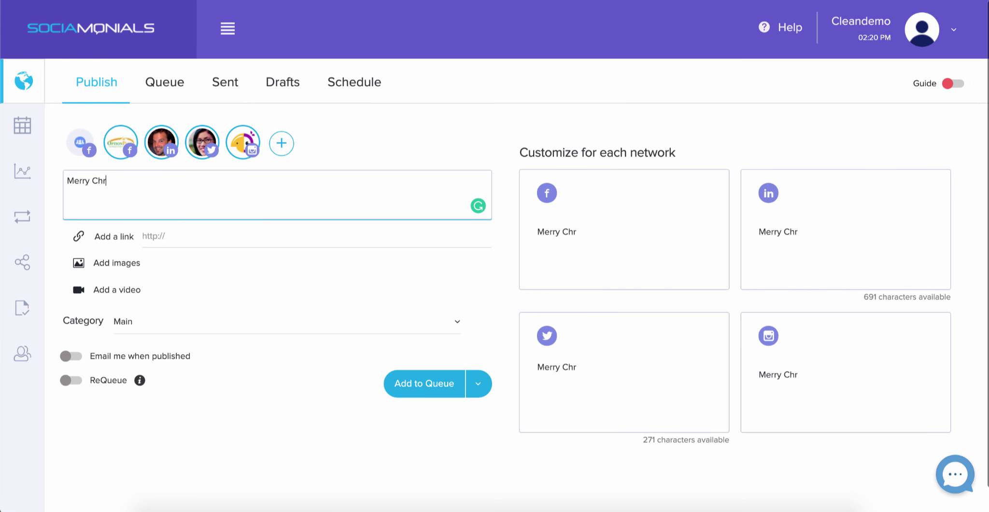
pyautogui.write('istamas!')
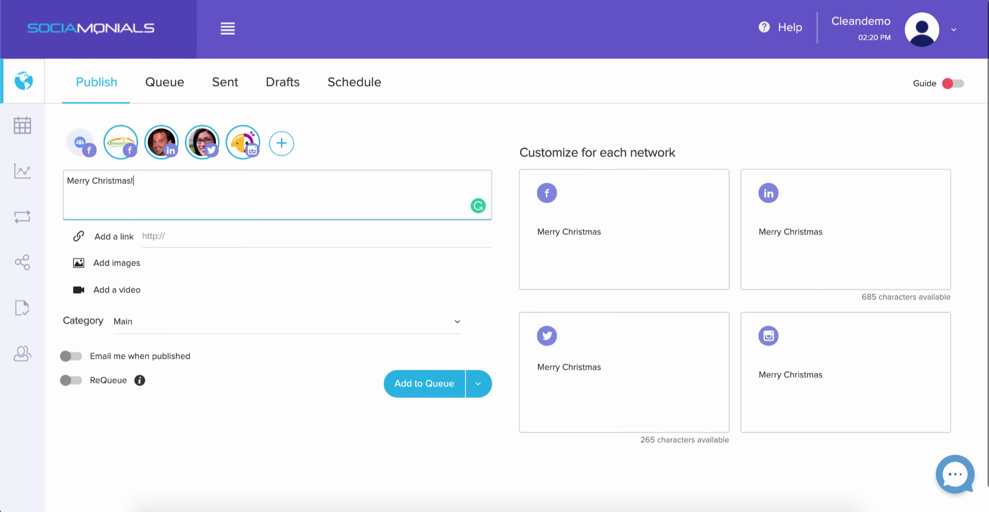
pyautogui.click(130, 322)
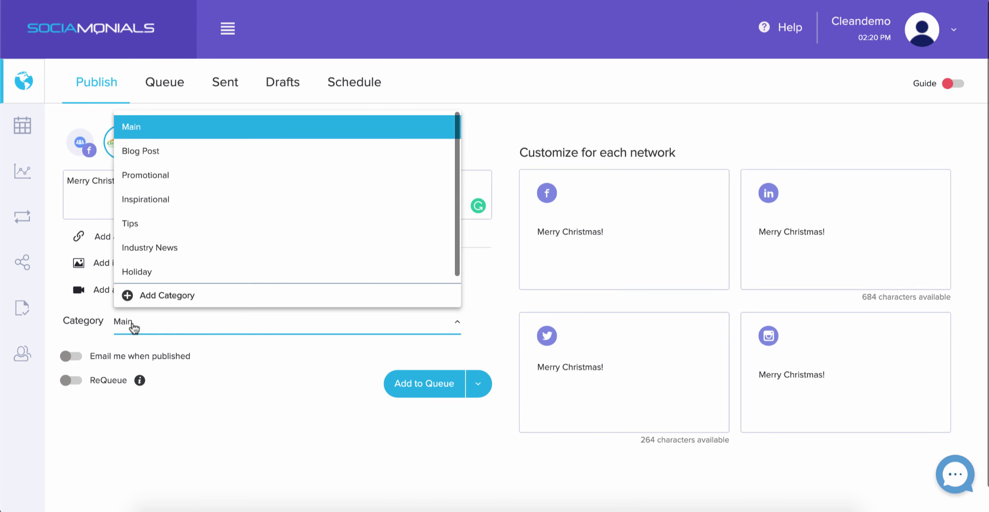
pyautogui.click(147, 273)
# - Turn on ReQueue for the "Merry Christmas!" post with the "Until this date" option, ending 12/31/2019 12:00 AM
pyautogui.click(77, 381)
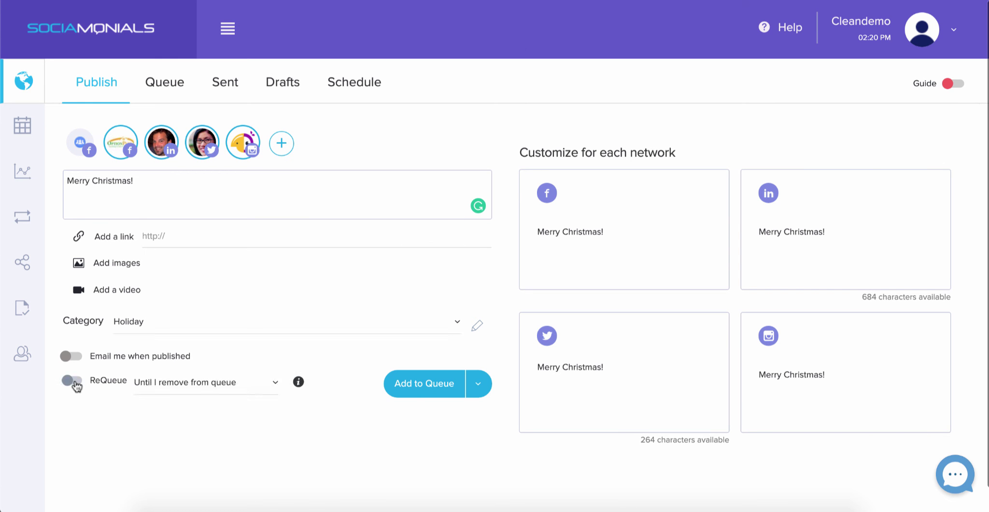
pyautogui.click(189, 382)
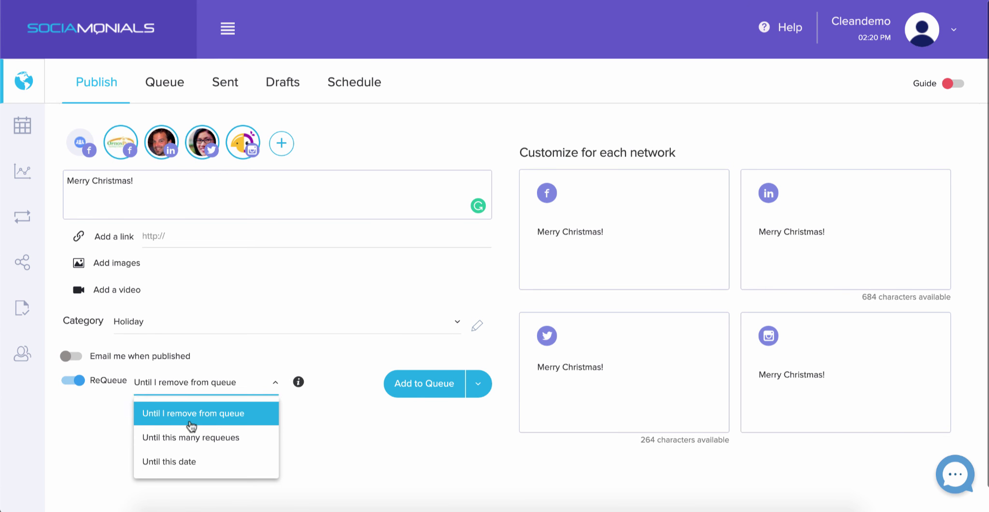
pyautogui.click(187, 461)
pyautogui.click(265, 420)
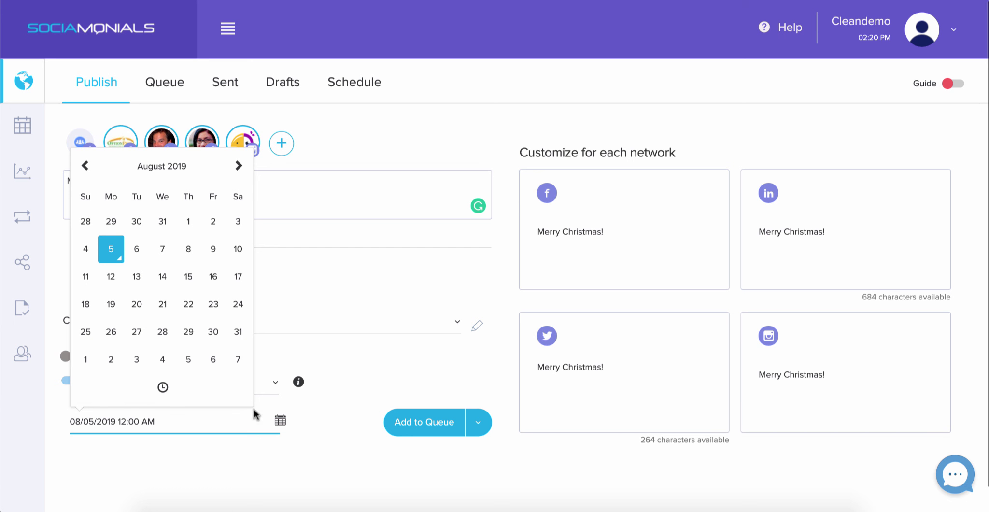
pyautogui.click(238, 165)
pyautogui.click(238, 165)
pyautogui.click(238, 166)
pyautogui.click(238, 166)
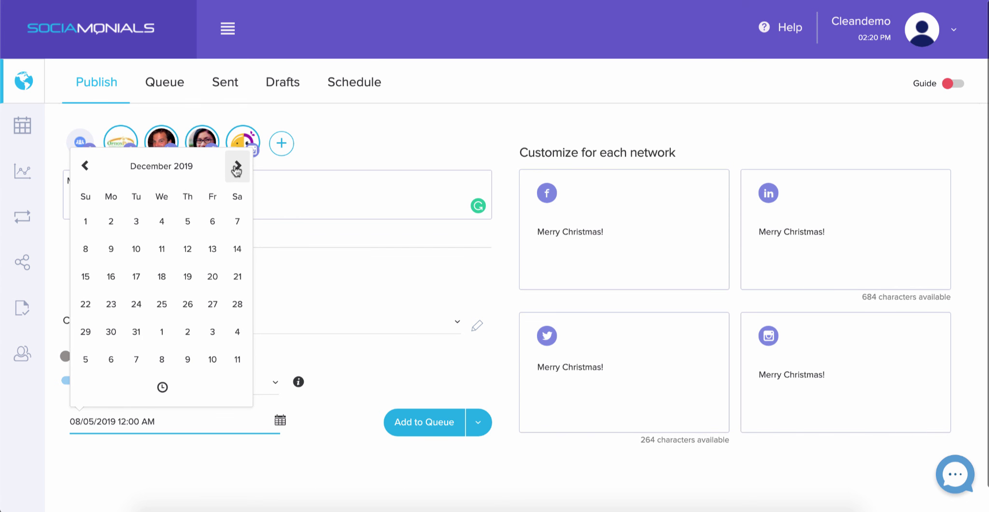
pyautogui.click(138, 333)
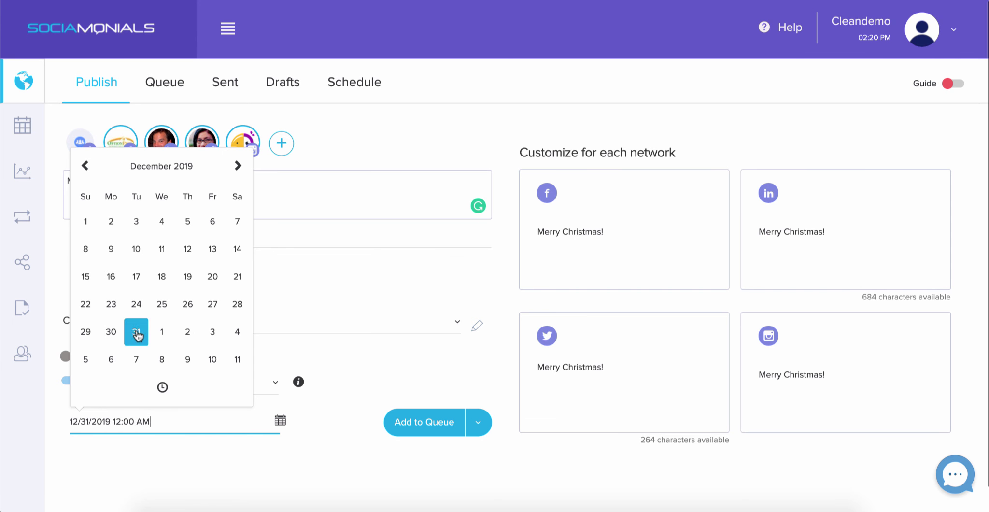
pyautogui.click(180, 471)
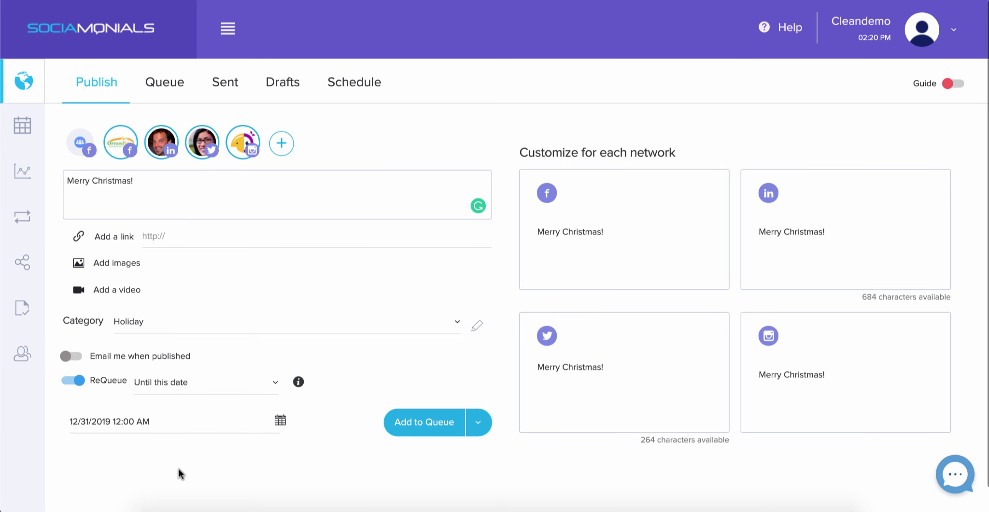
# - Switch the Christmas post from queueing to scheduling and set its scheduled date to 12/01/2019 12:00 AM
pyautogui.click(478, 421)
pyautogui.click(437, 340)
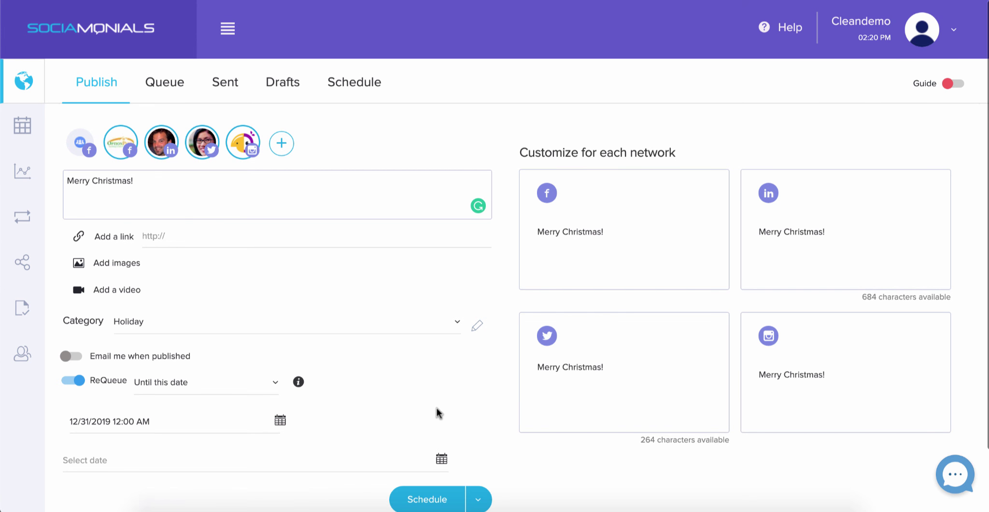
pyautogui.scroll(-3, 437, 415)
pyautogui.click(276, 384)
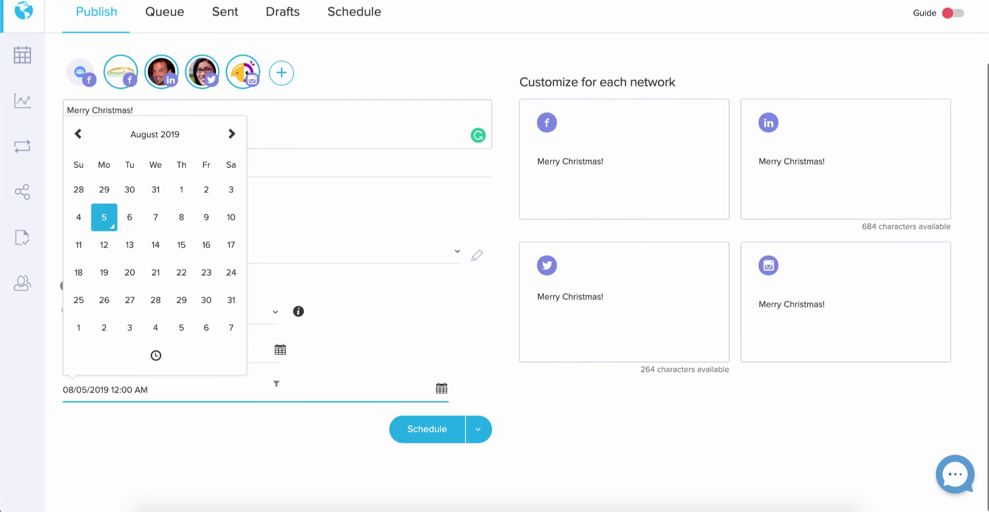
pyautogui.doubleClick(232, 135)
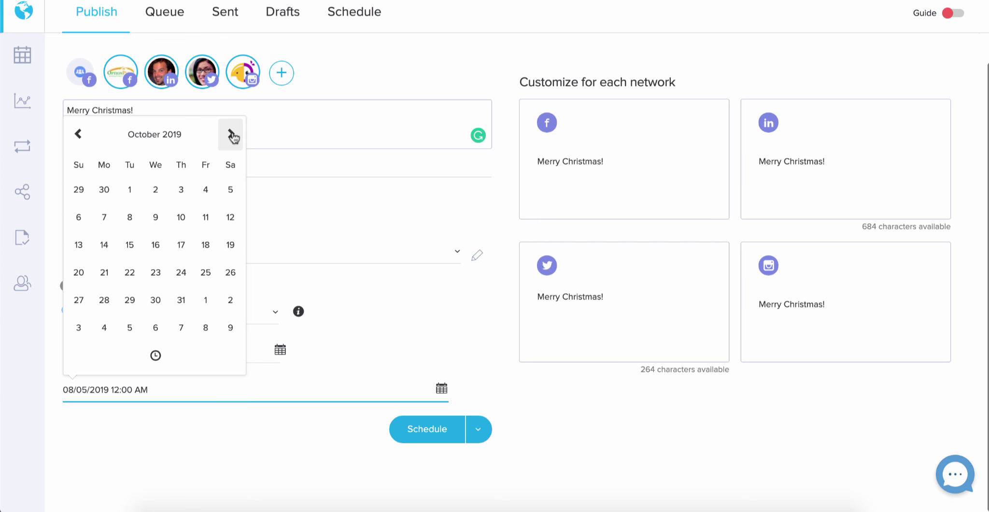
pyautogui.doubleClick(231, 135)
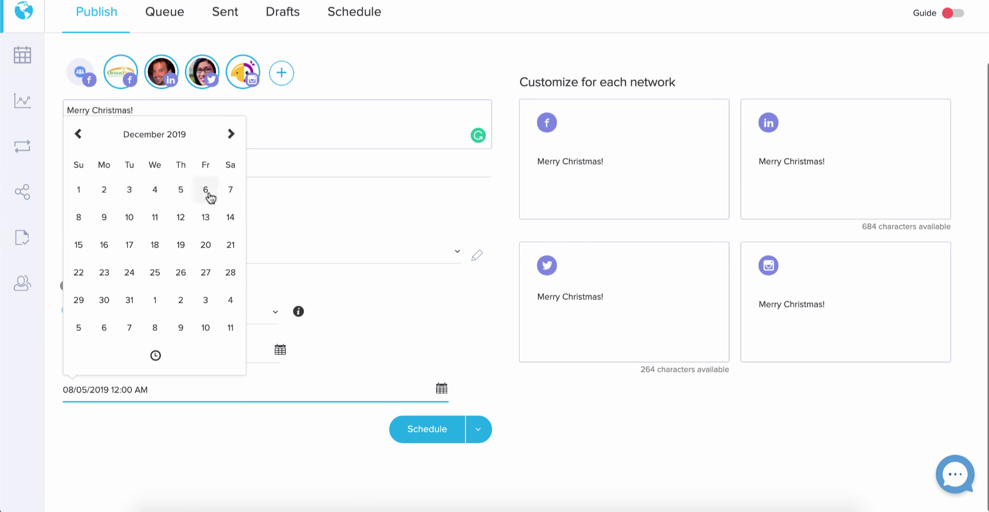
pyautogui.click(79, 191)
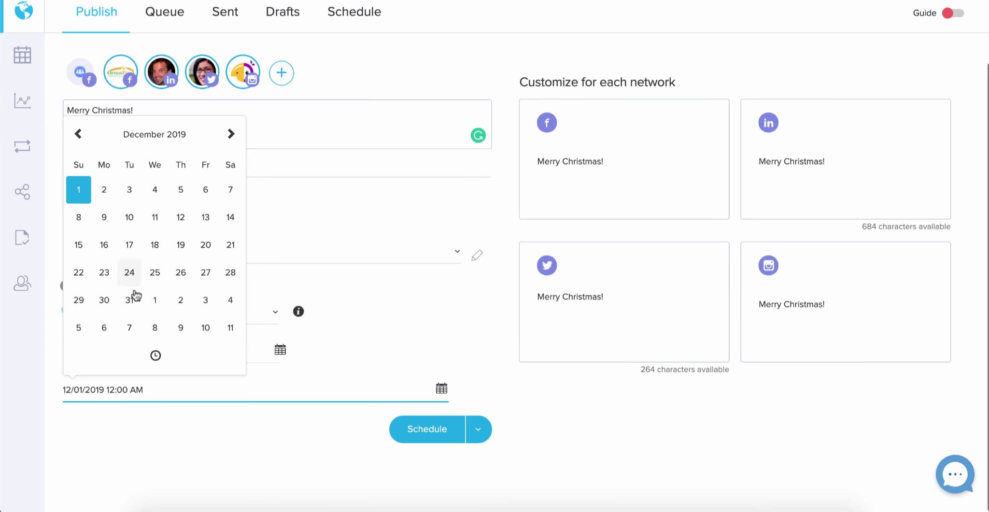
pyautogui.click(183, 466)
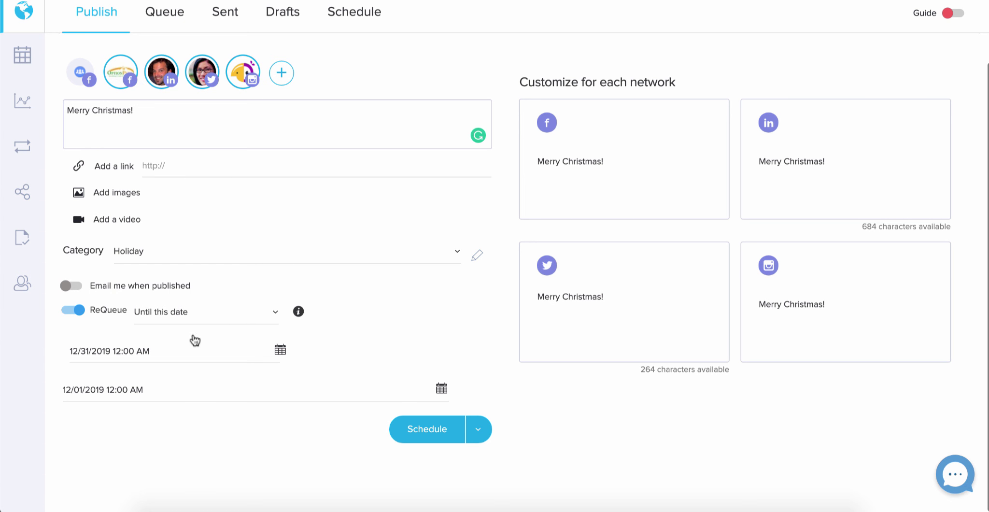